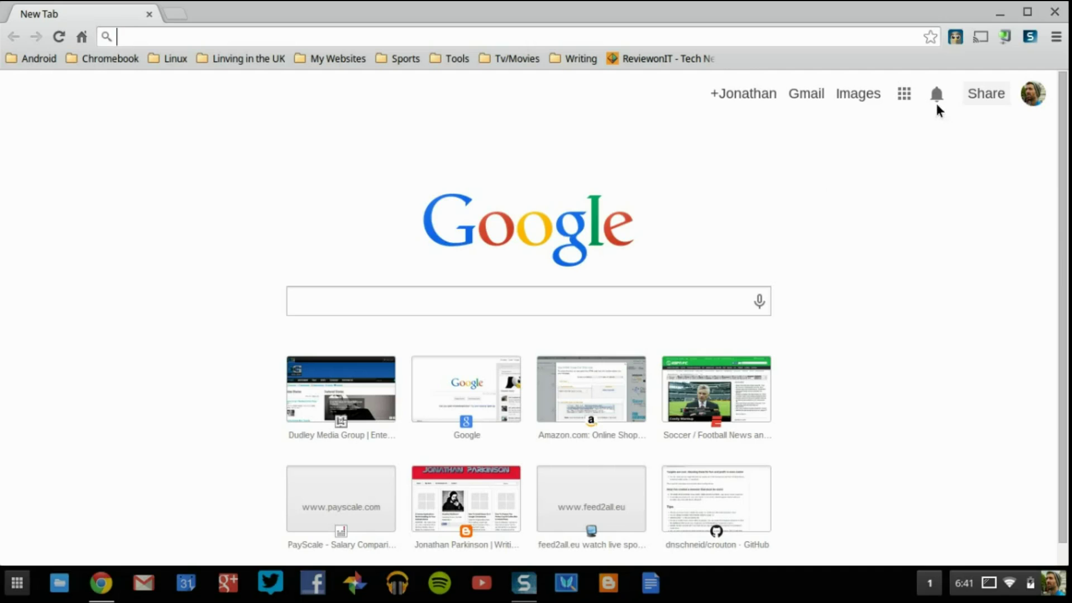
# Check the Google+ notifications, reload the New Tab page, and open a second new tab.
pyautogui.click(937, 96)
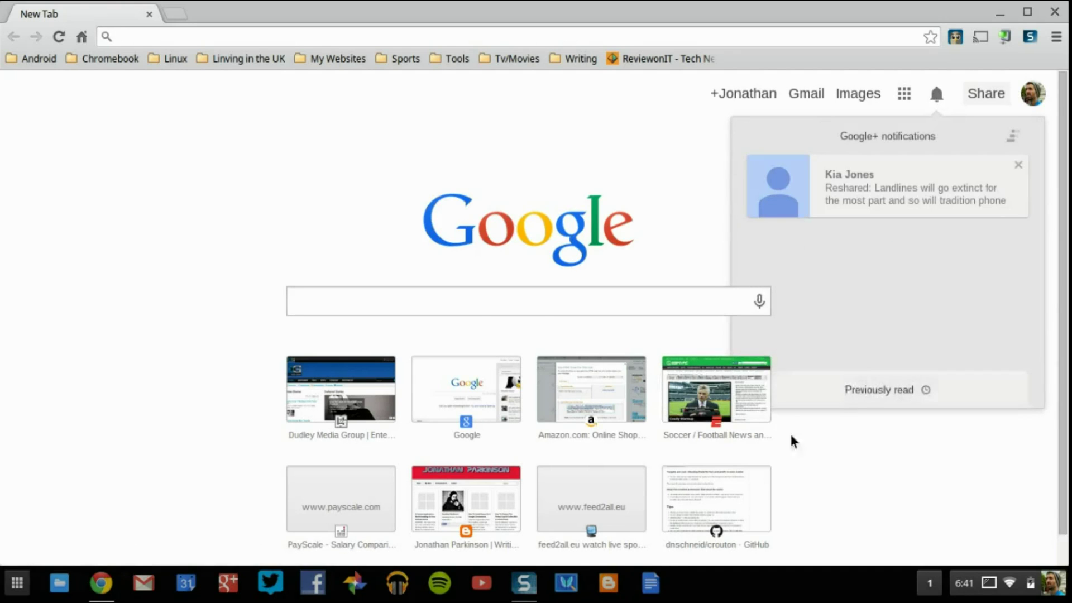
pyautogui.click(56, 37)
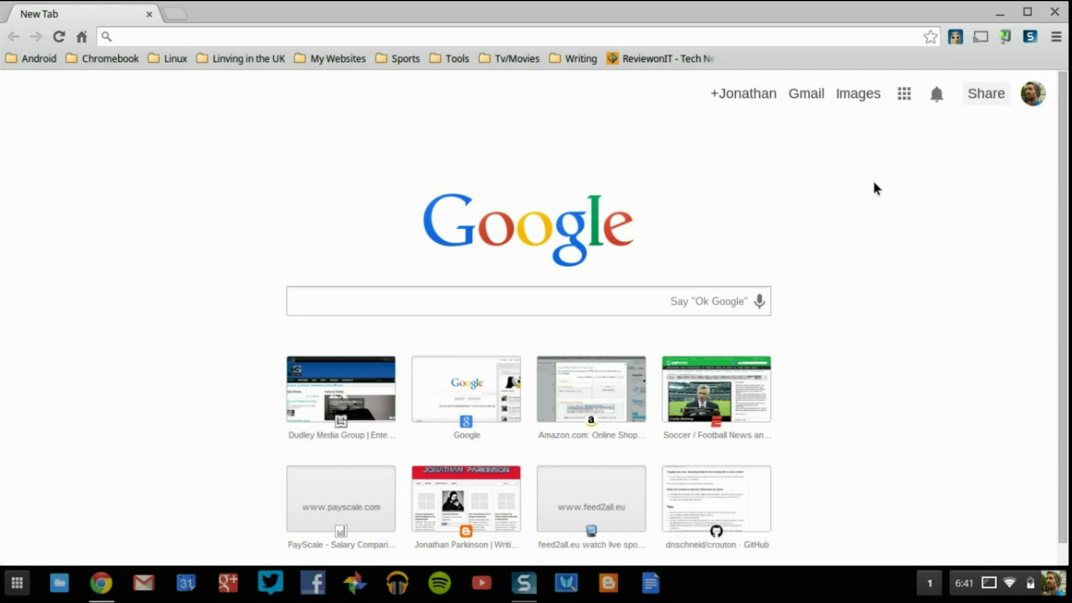
pyautogui.click(937, 102)
pyautogui.hotkey('ctrl', 't')
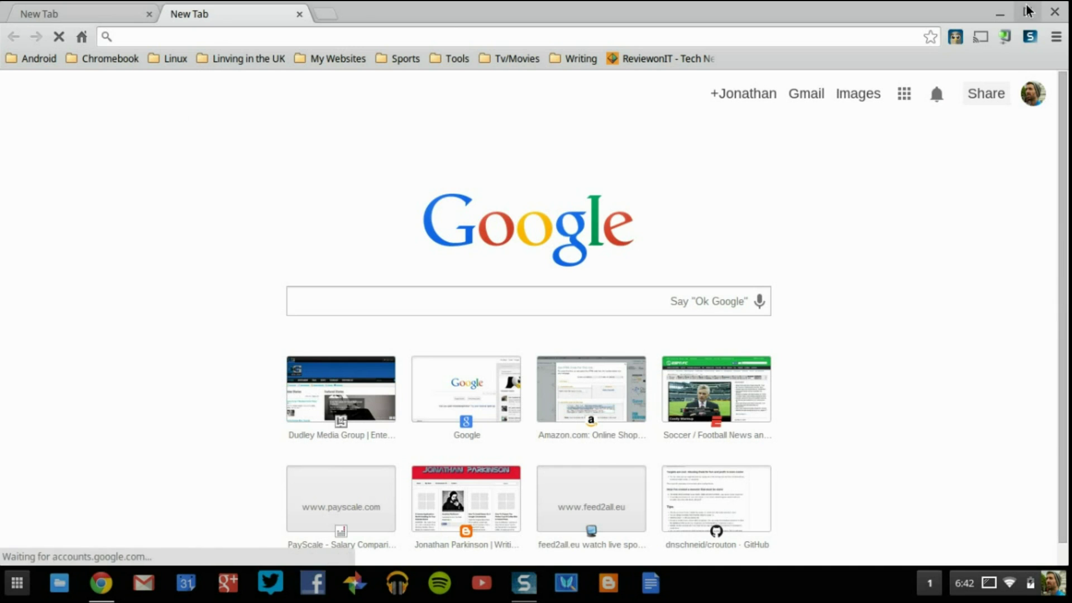
# Open the Extensions page from the Chrome menu's More tools submenu.
pyautogui.click(1056, 37)
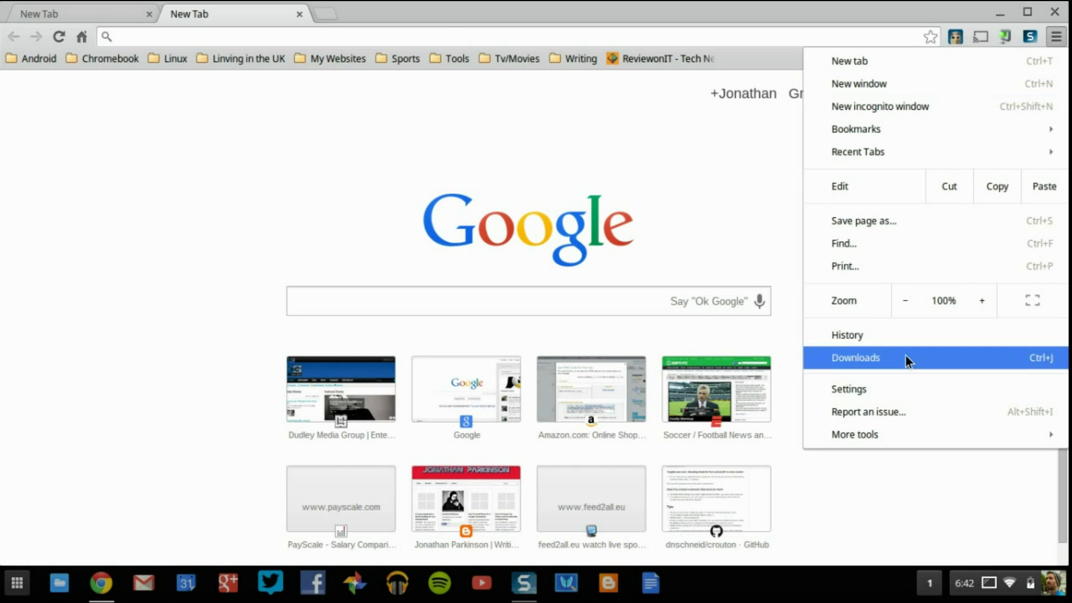
pyautogui.moveTo(899, 430)
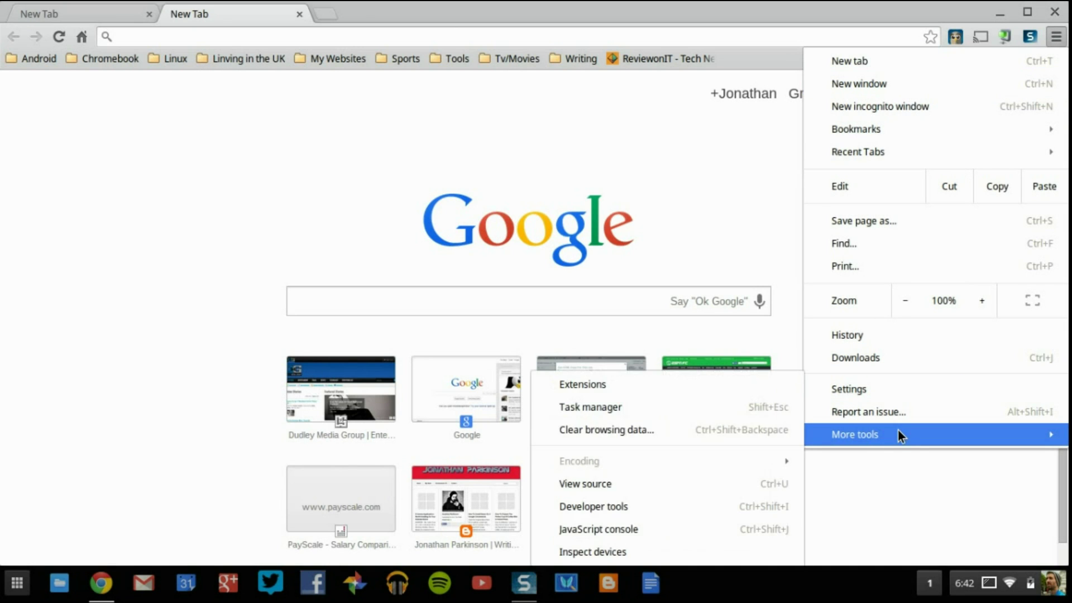
pyautogui.click(627, 378)
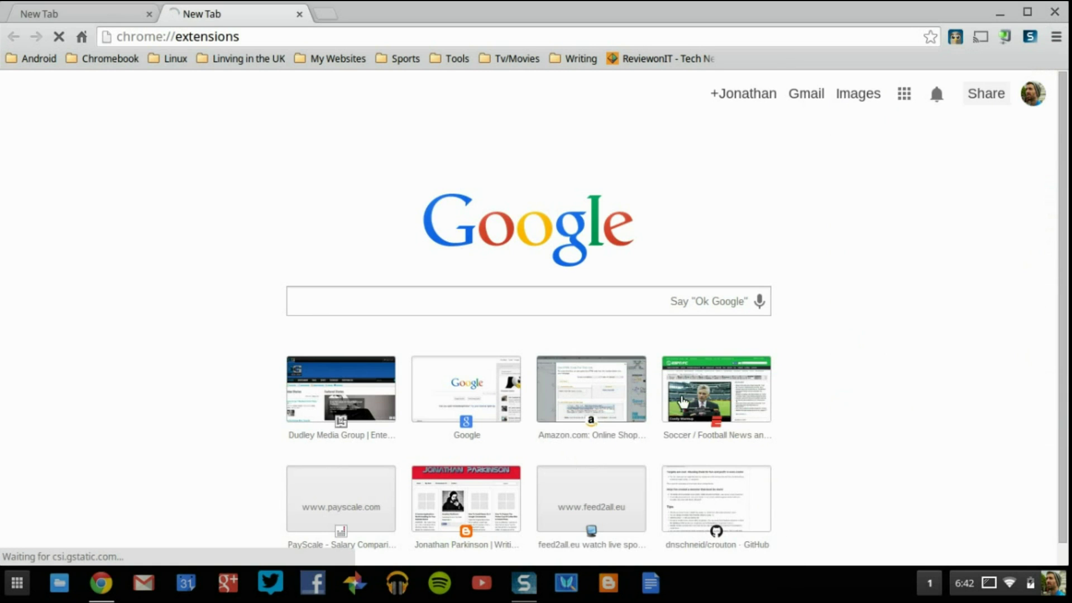
# Scroll through the installed extensions list, briefly opening and closing the app launcher.
pyautogui.scroll(-20, 561, 260)
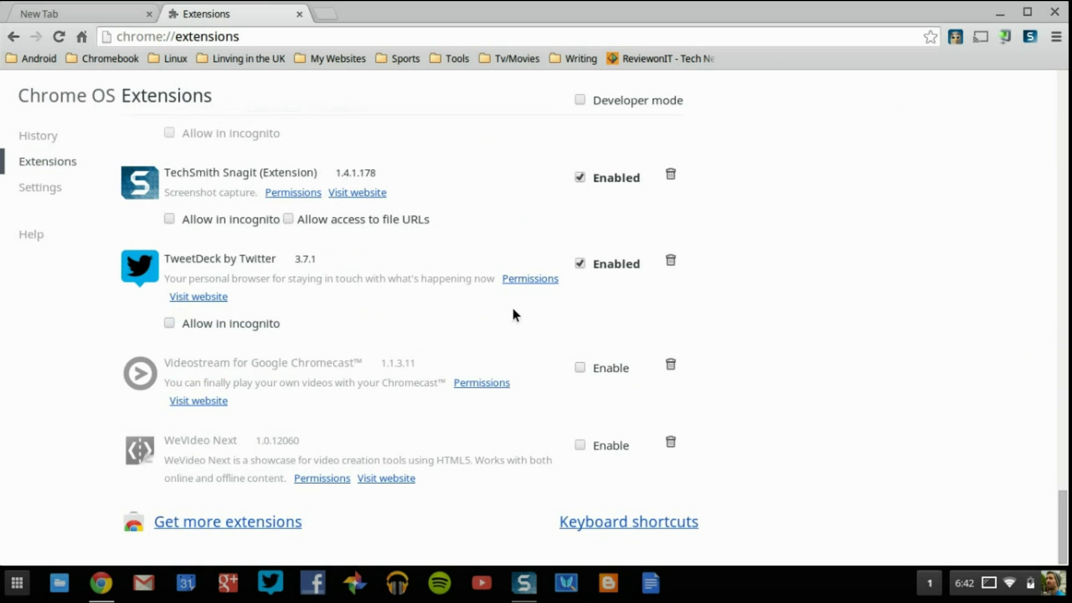
pyautogui.scroll(20, 349, 267)
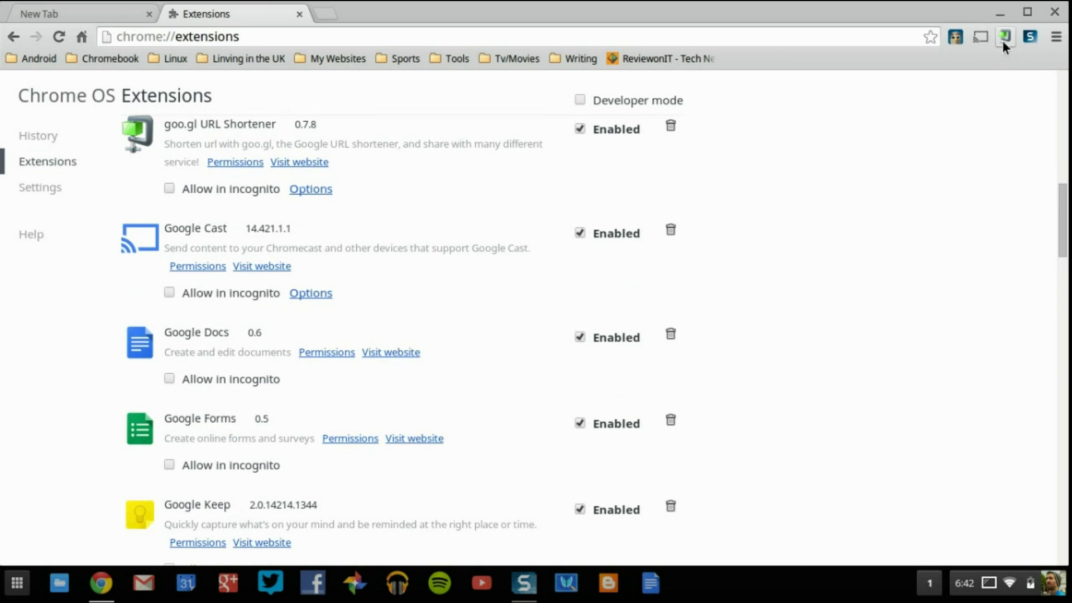
pyautogui.scroll(-20, 615, 413)
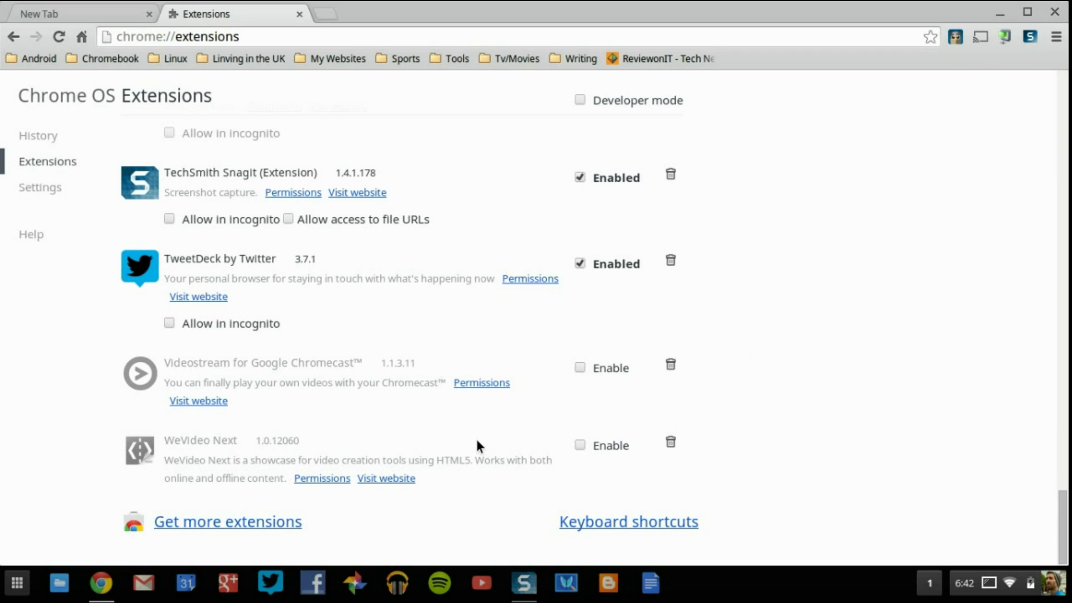
pyautogui.scroll(6, 477, 445)
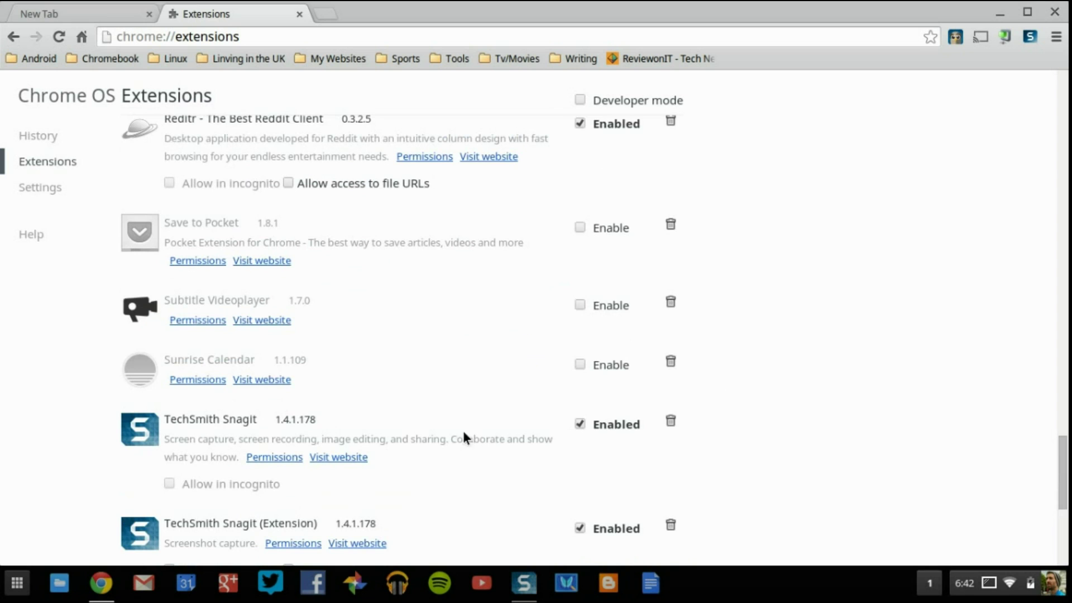
pyautogui.scroll(10, 263, 354)
pyautogui.scroll(-6, 249, 348)
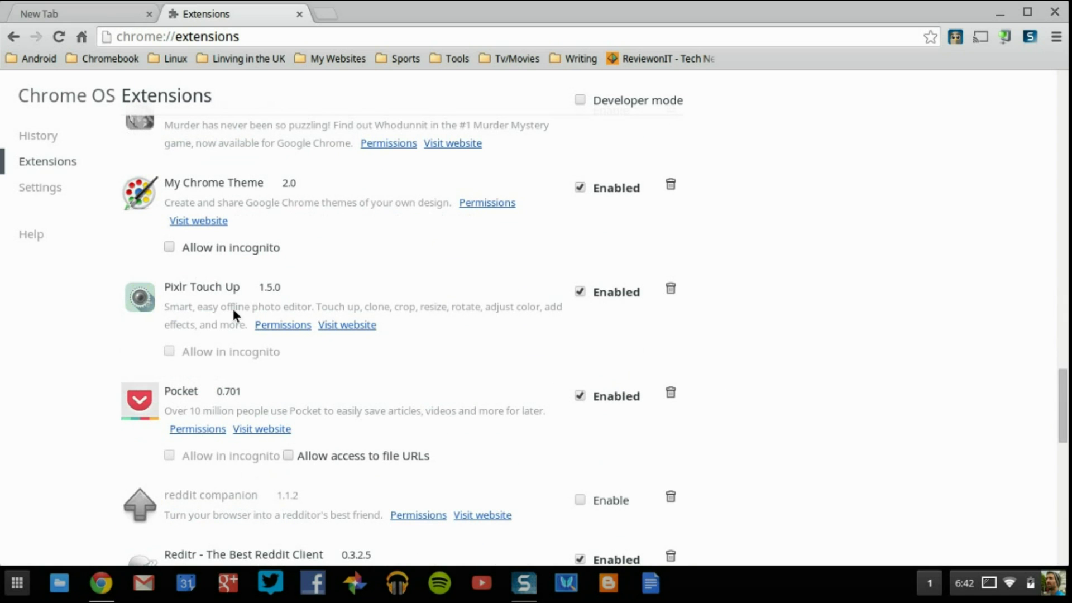
pyautogui.click(23, 582)
pyautogui.scroll(-1, 239, 366)
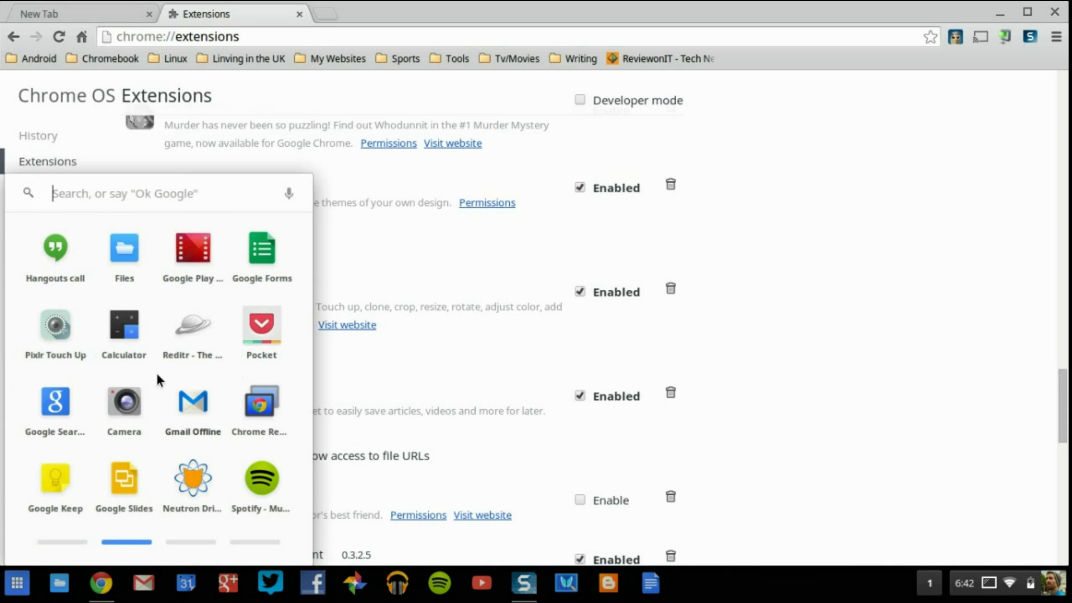
pyautogui.click(822, 368)
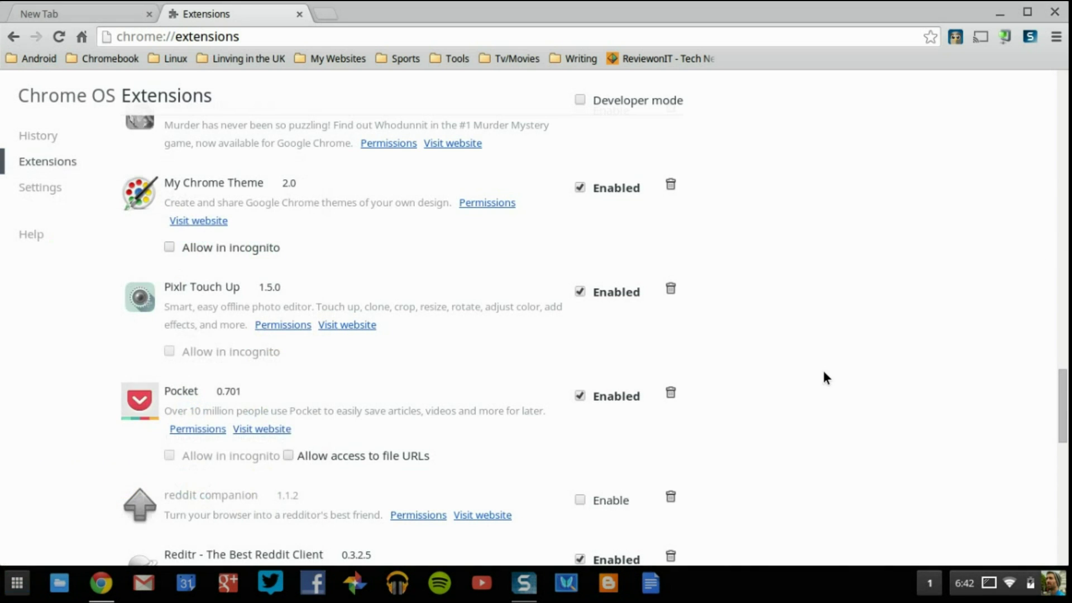
pyautogui.scroll(8, 822, 367)
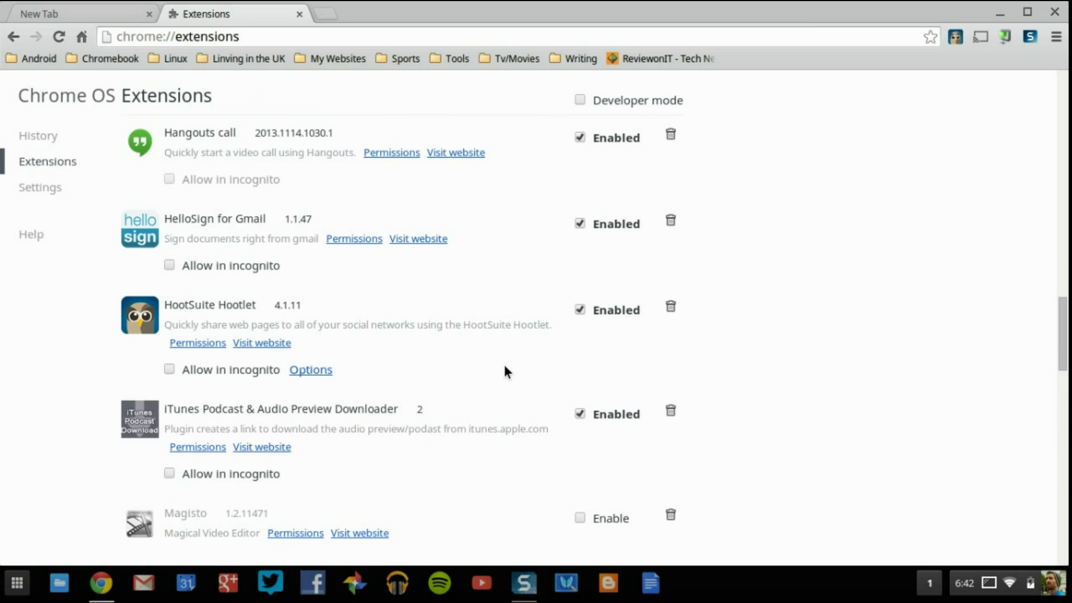
pyautogui.scroll(5, 505, 368)
pyautogui.scroll(12, 506, 369)
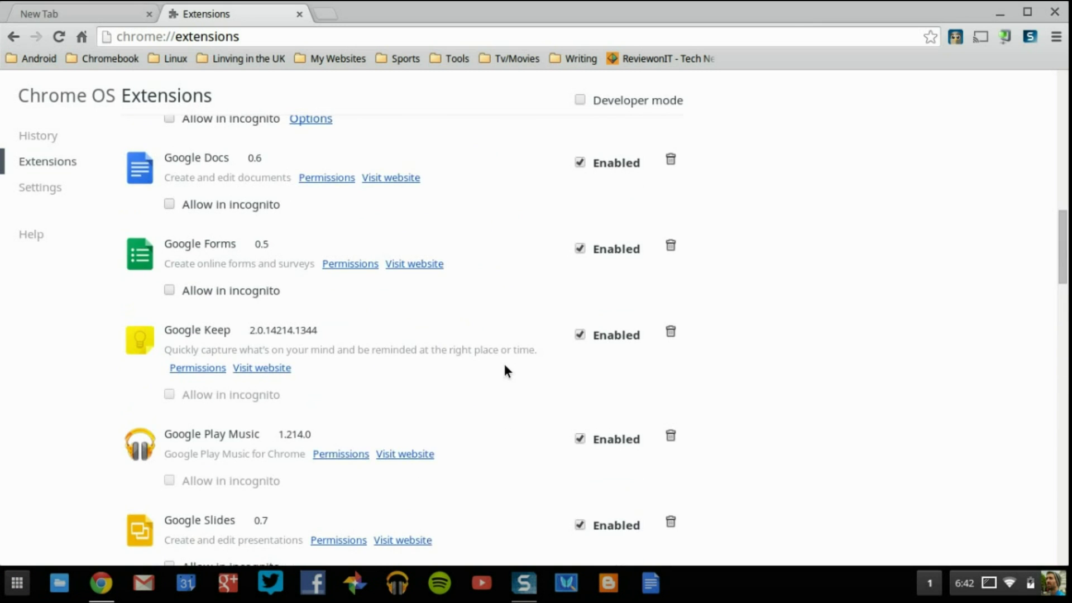
pyautogui.scroll(-1, 504, 367)
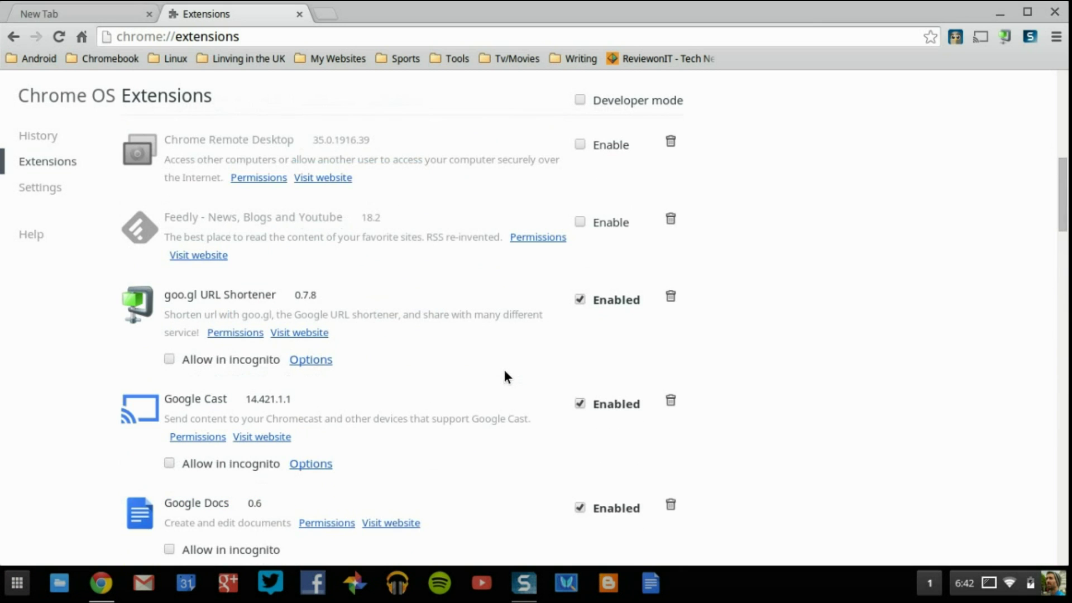
# Disable Google Cast, then reload the New Tab page and check the Google+ notifications.
pyautogui.click(580, 402)
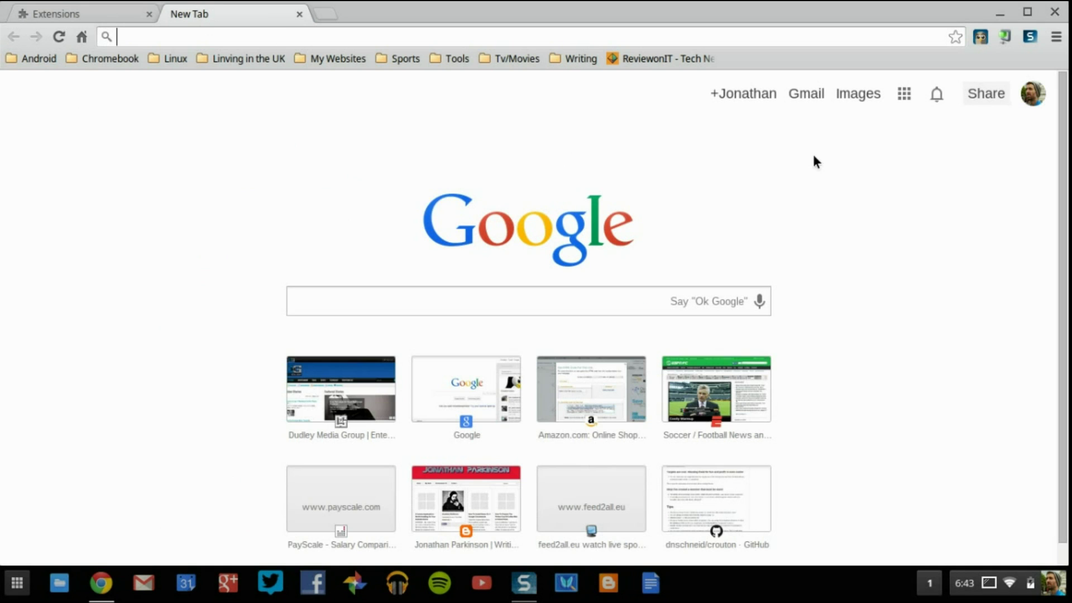
pyautogui.click(936, 93)
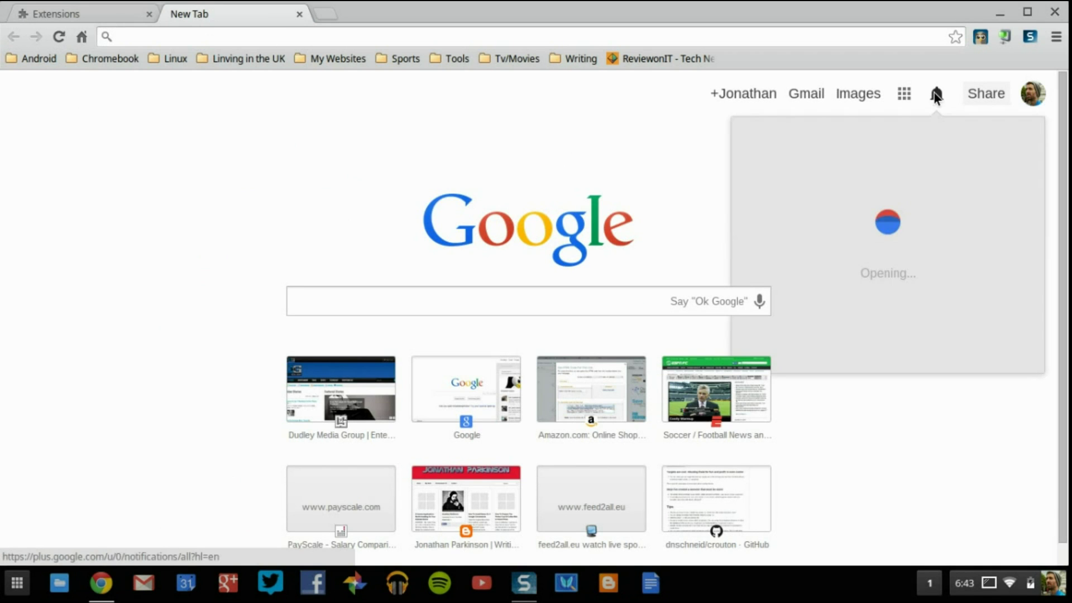
pyautogui.click(59, 37)
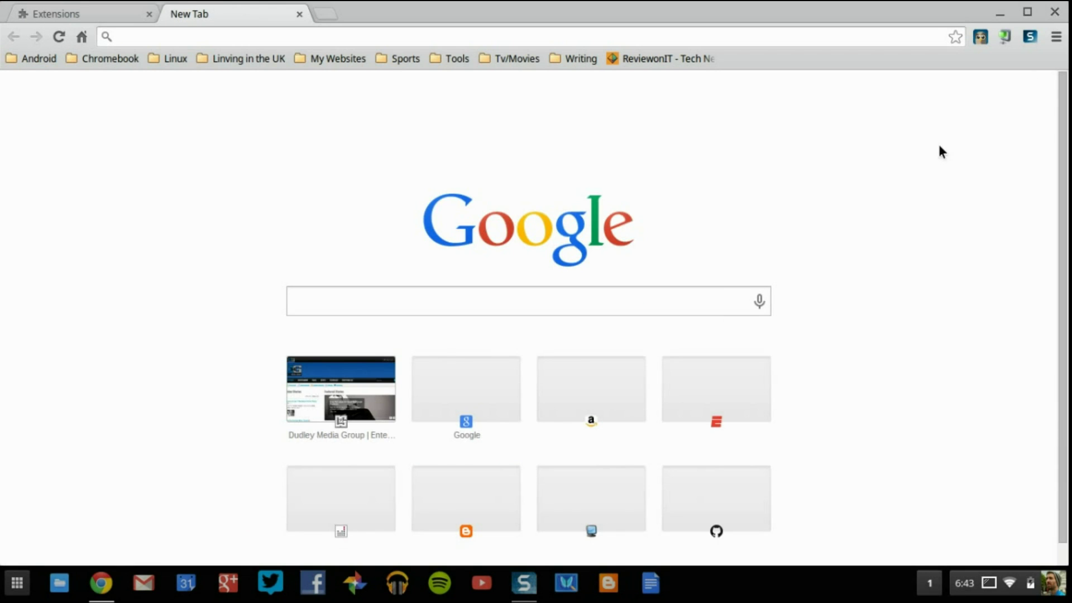
pyautogui.click(937, 93)
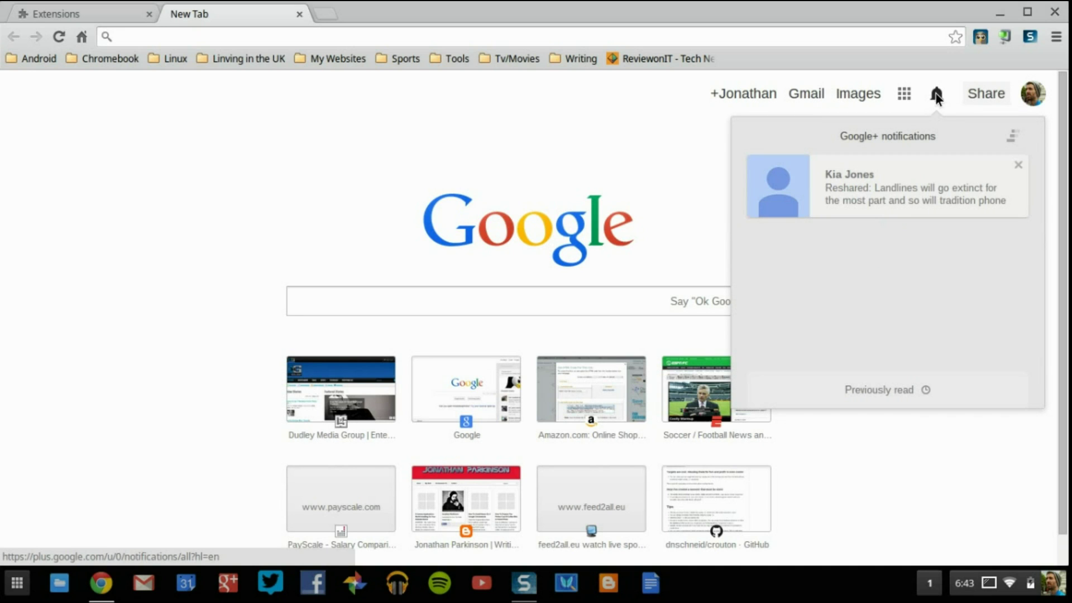
pyautogui.click(936, 93)
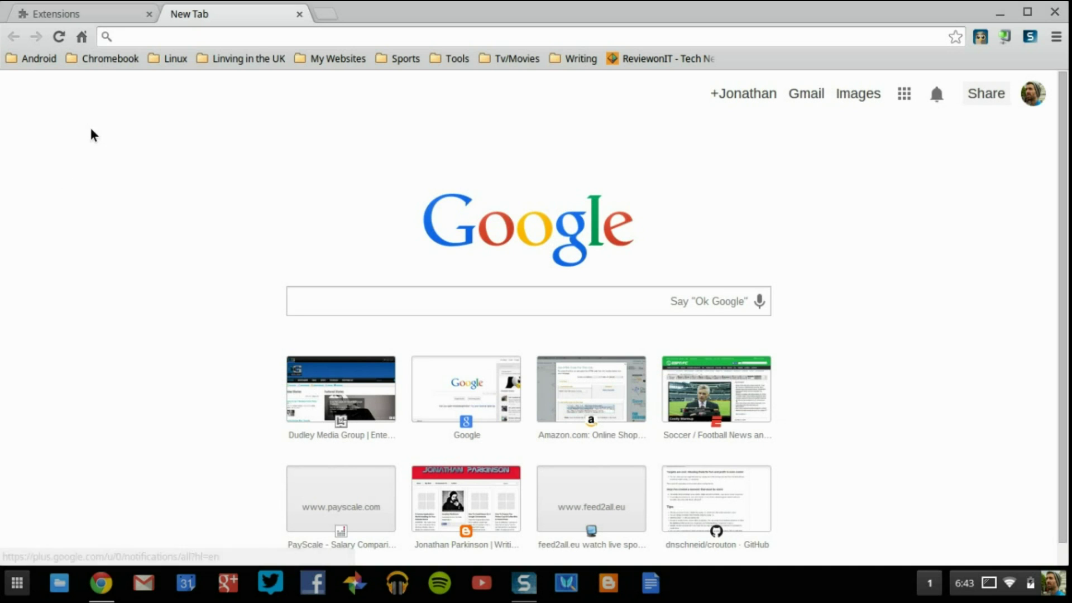
# Re-enable Google Cast on the Extensions tab and return to the New Tab page.
pyautogui.click(98, 9)
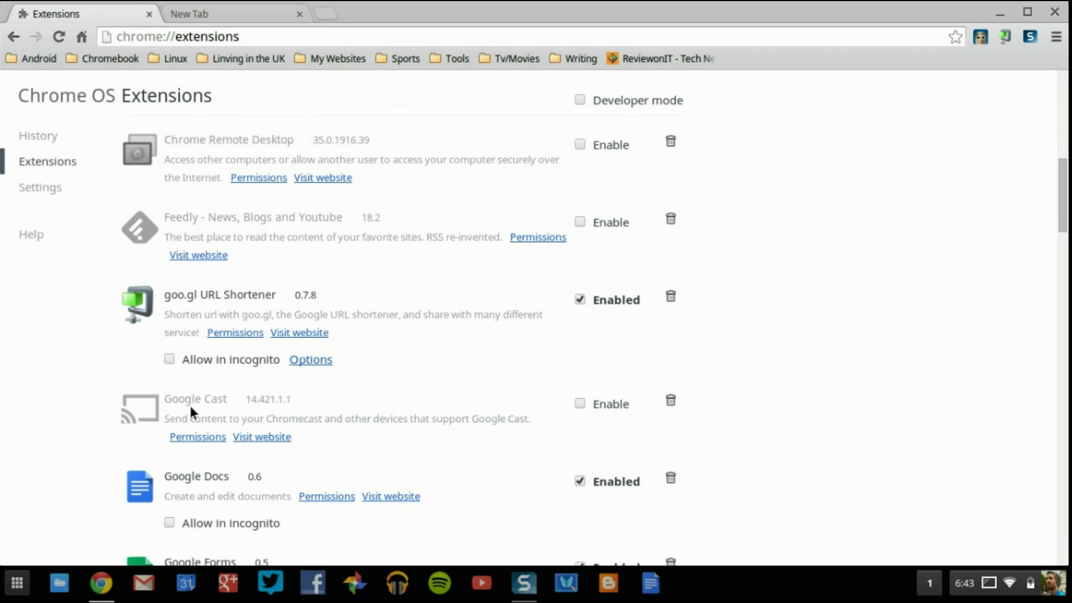
pyautogui.click(580, 404)
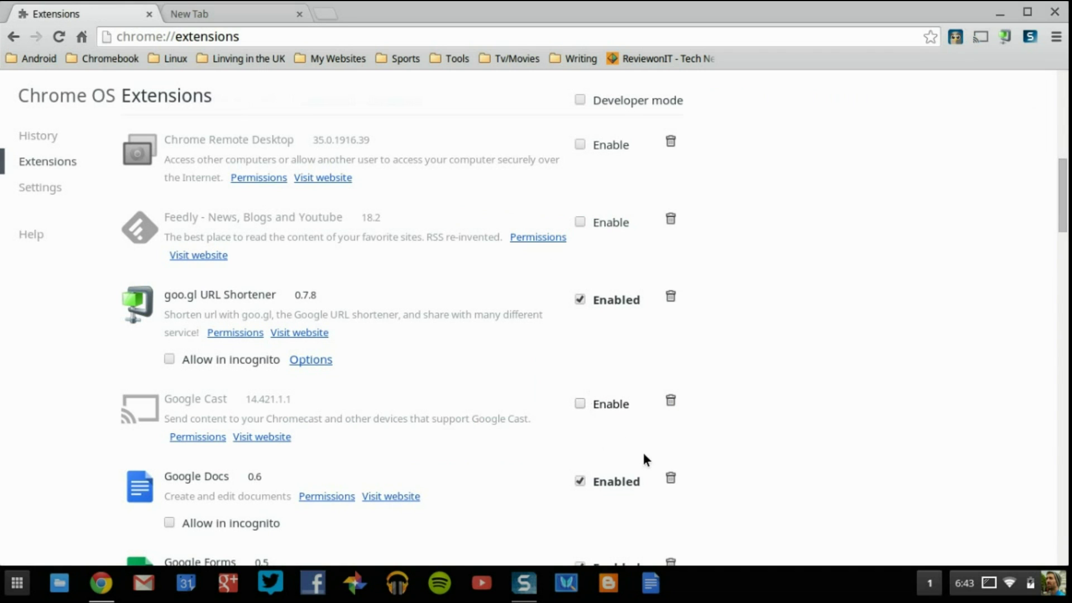
pyautogui.click(246, 15)
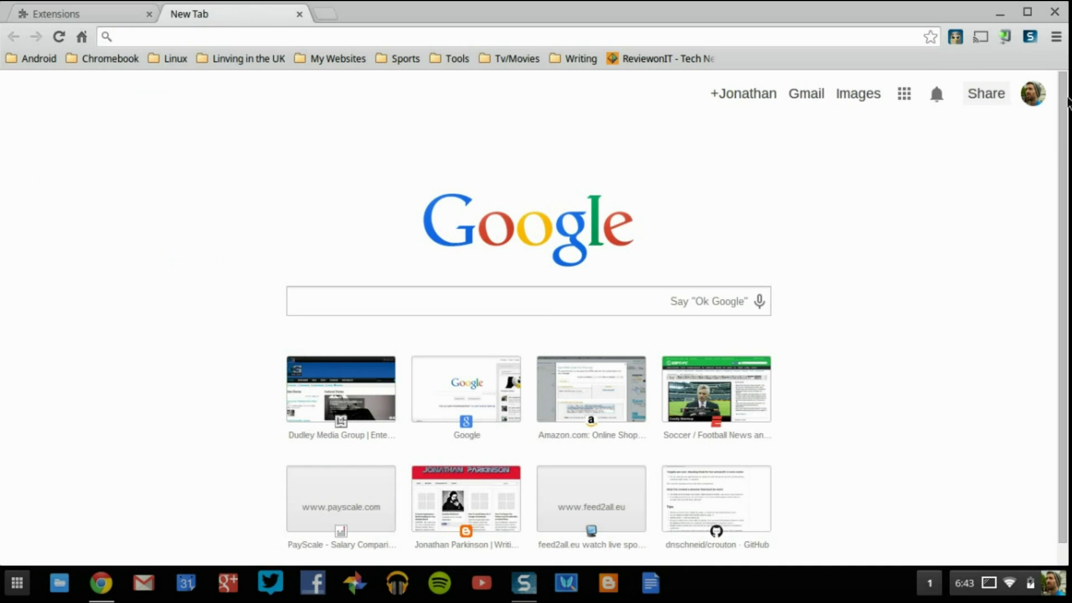
# Check the Google+ notifications and reload the Google New Tab page.
pyautogui.click(938, 94)
pyautogui.click(940, 92)
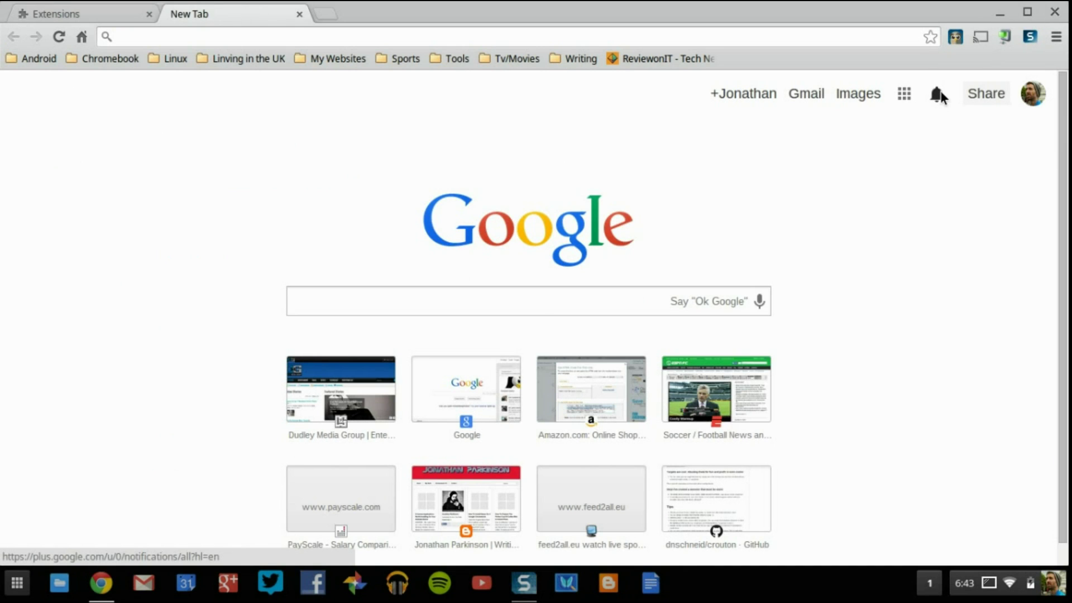
pyautogui.click(940, 92)
pyautogui.click(940, 92)
pyautogui.click(58, 37)
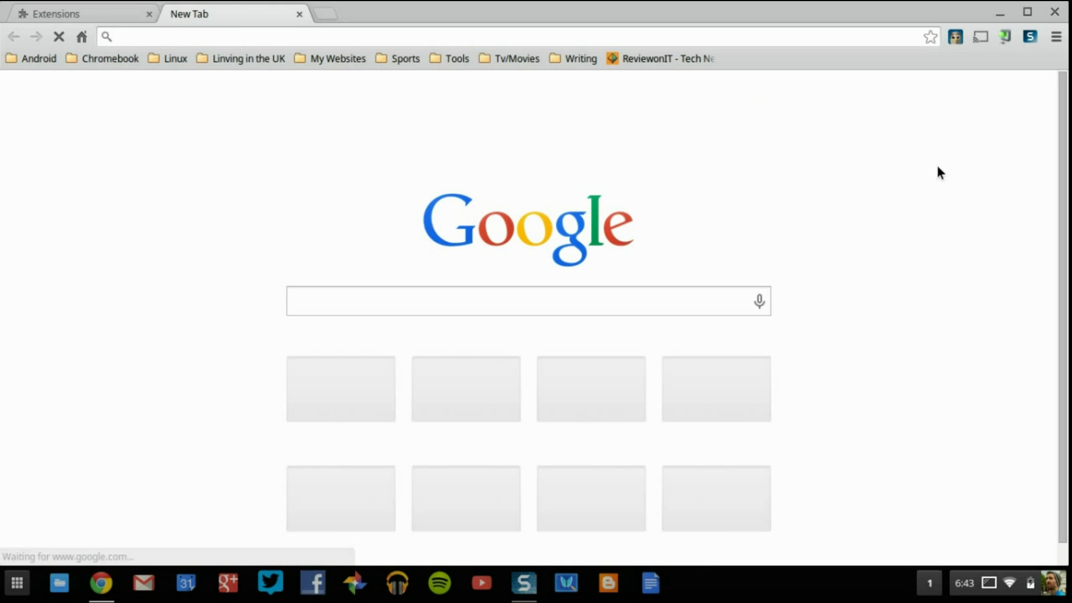
pyautogui.click(937, 95)
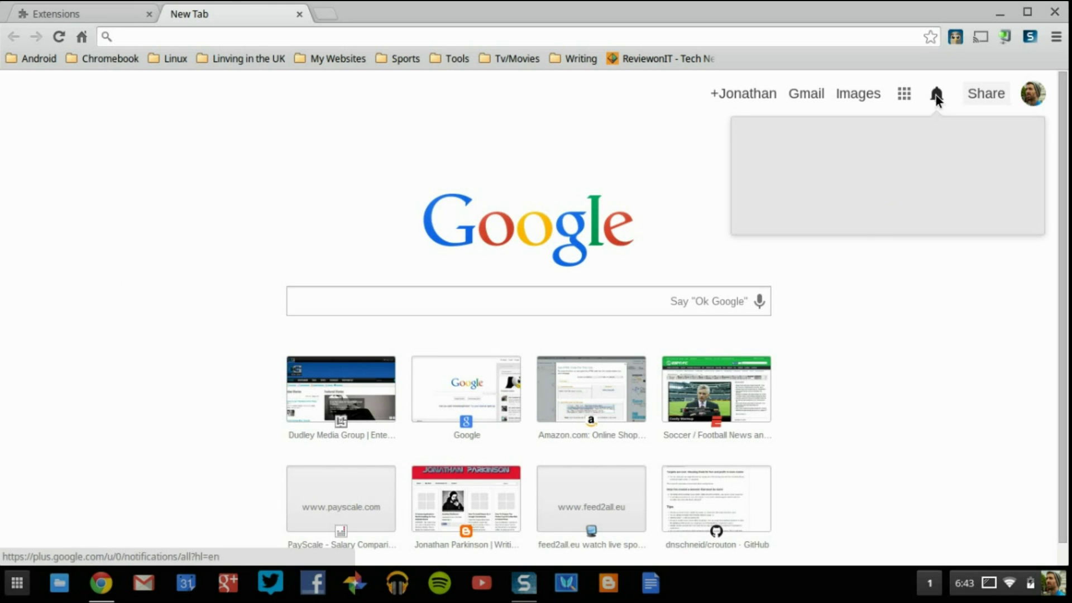
pyautogui.click(936, 95)
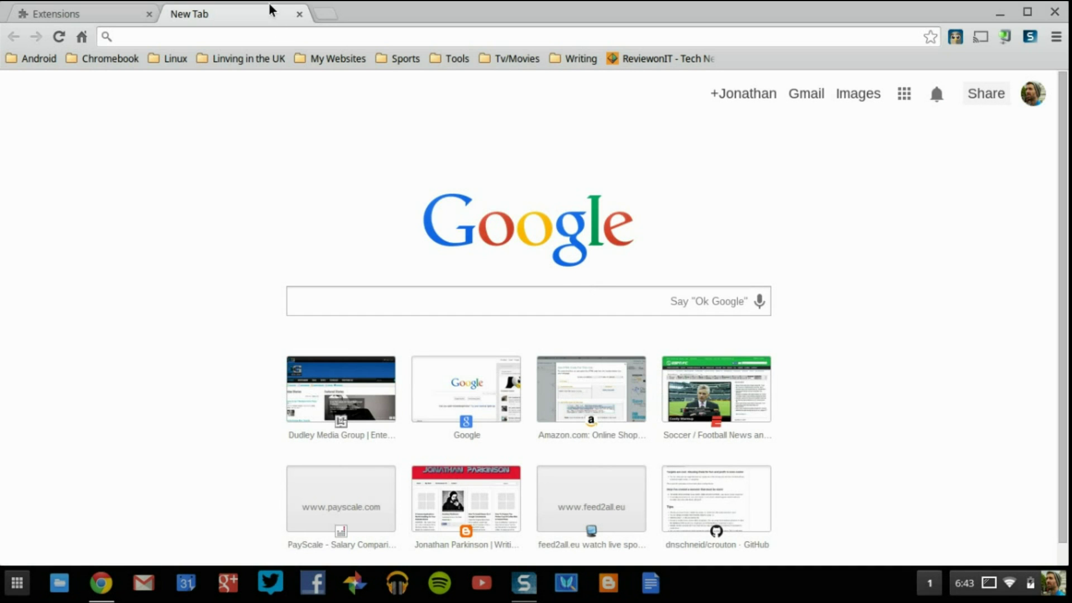
# Scroll through the Extensions page once more, then switch to the Google New Tab page.
pyautogui.click(50, 8)
pyautogui.scroll(10, 451, 400)
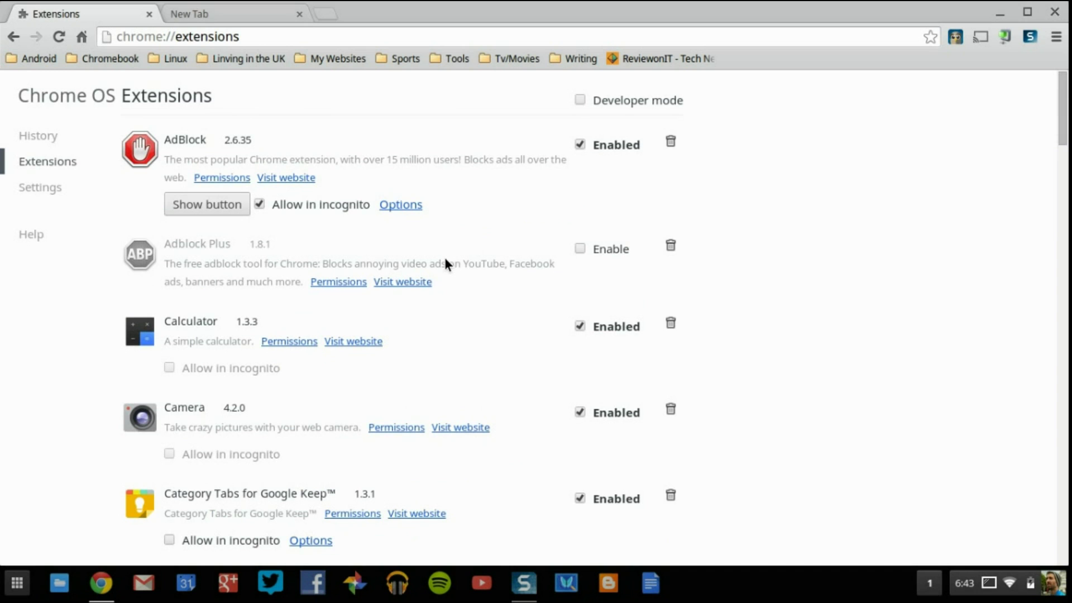
pyautogui.scroll(-5, 443, 268)
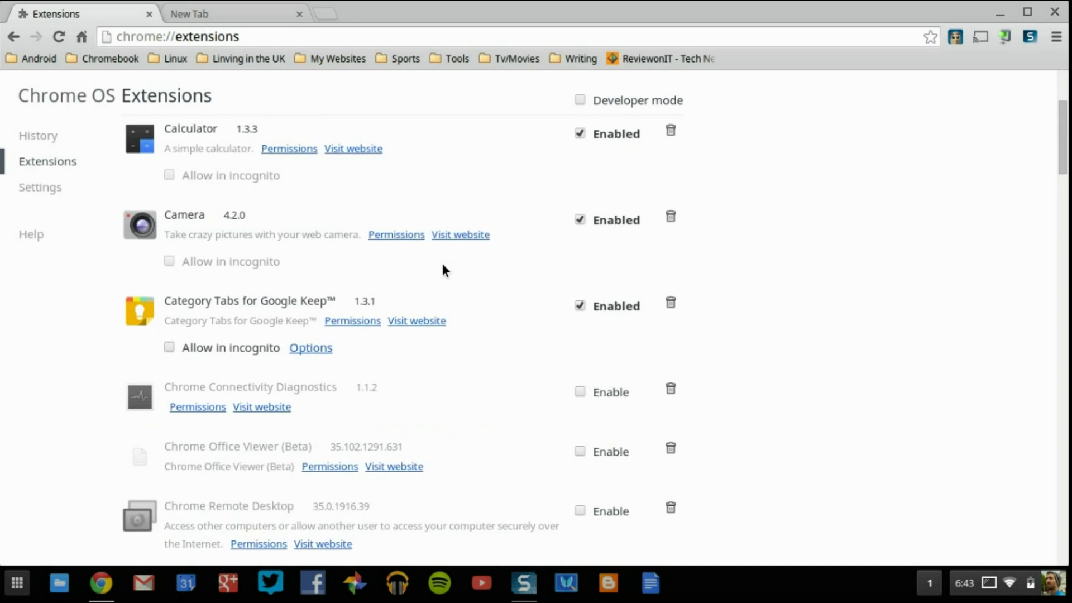
pyautogui.scroll(5, 442, 270)
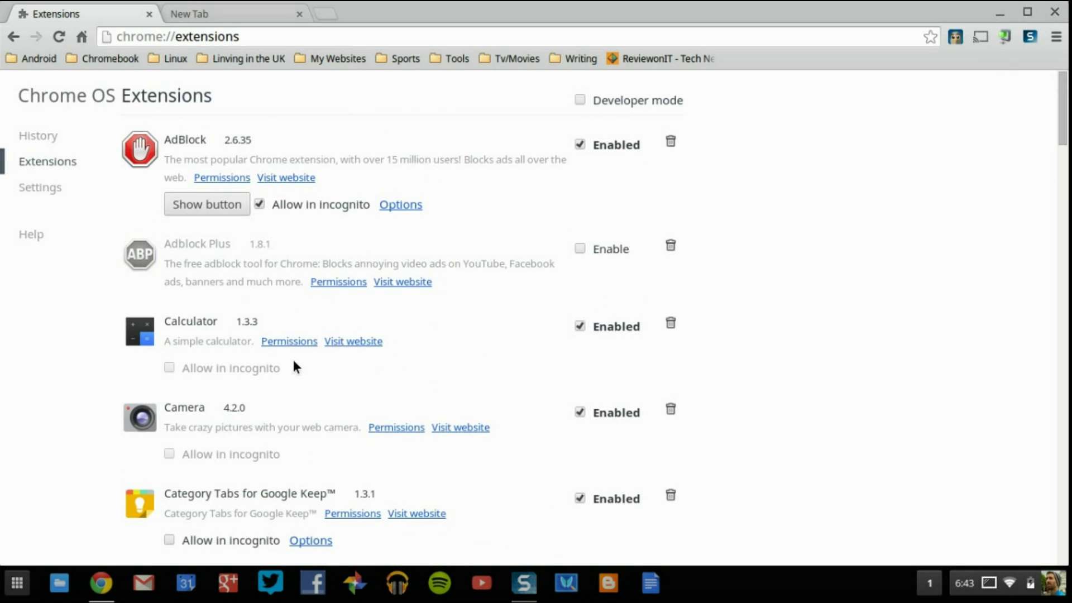
pyautogui.scroll(-3, 276, 414)
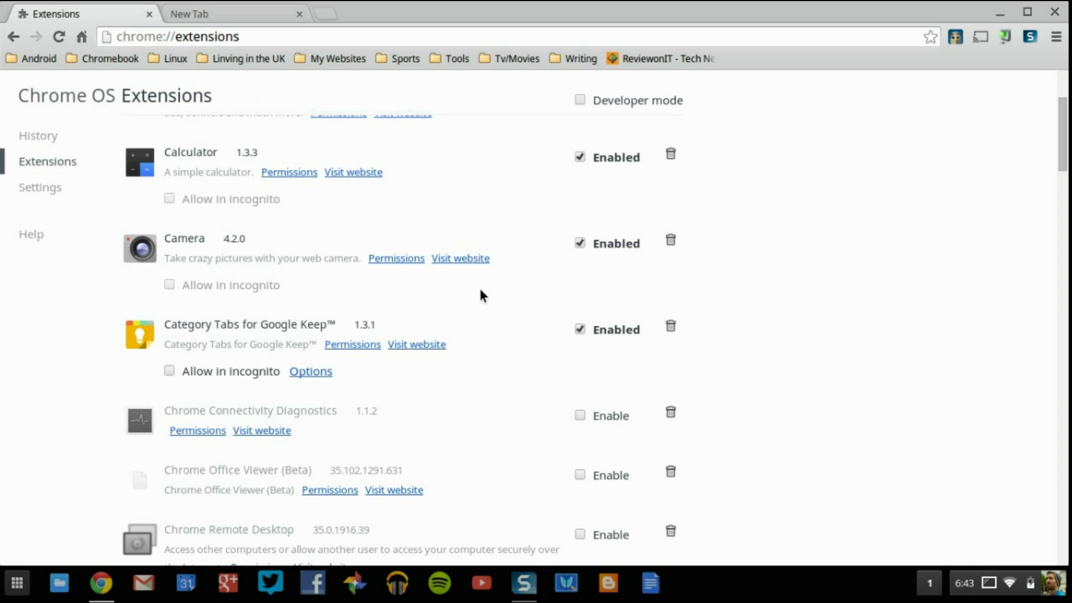
pyautogui.click(273, 9)
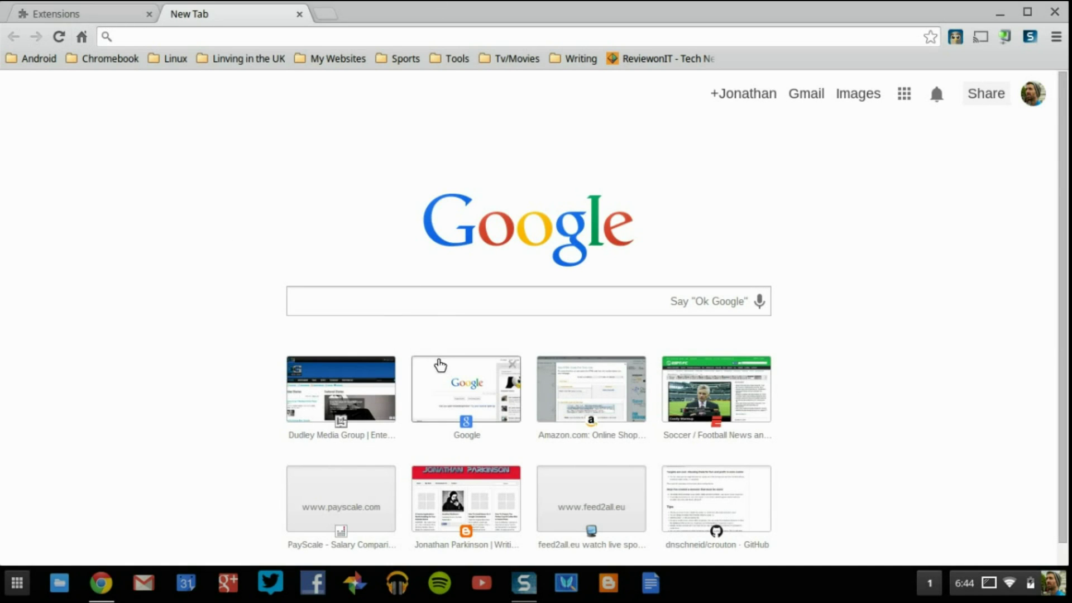
# Enter chrome://fla in the address bar so chrome://flags is suggested.
pyautogui.click(451, 314)
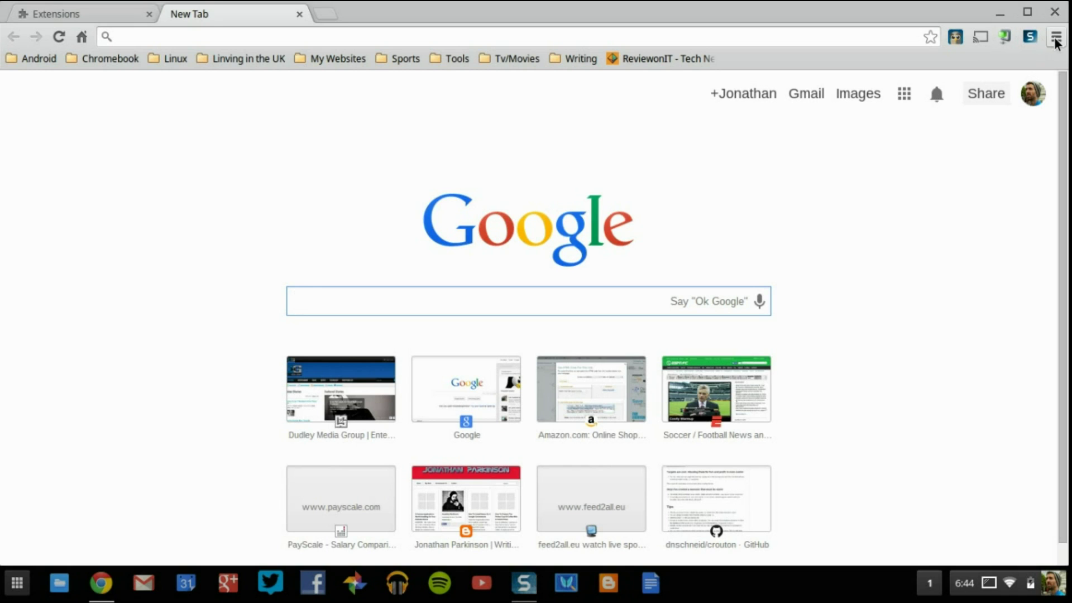
pyautogui.click(265, 39)
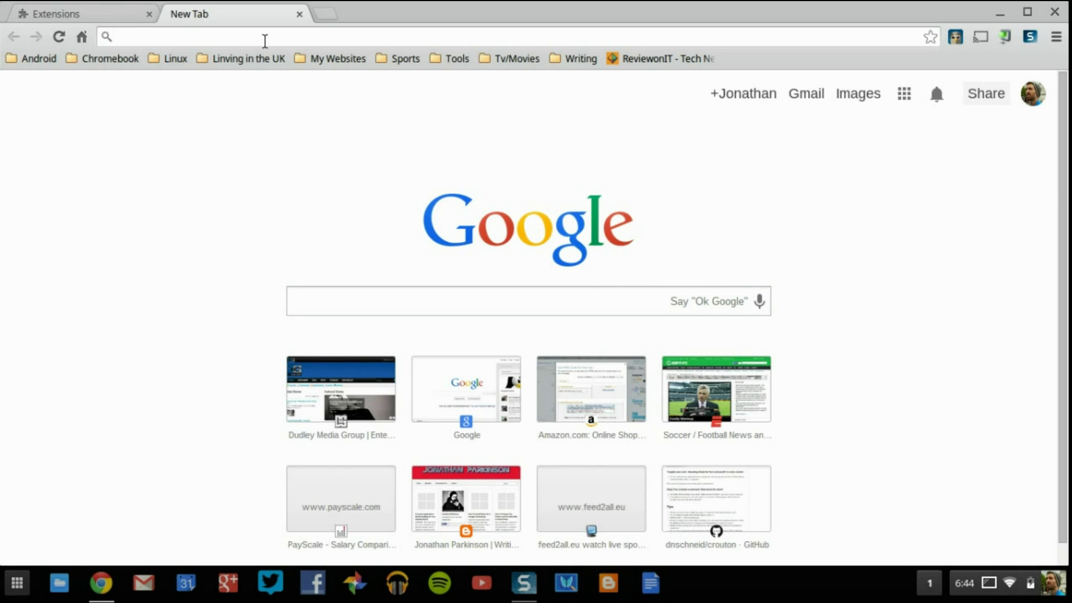
pyautogui.write('chrome://')
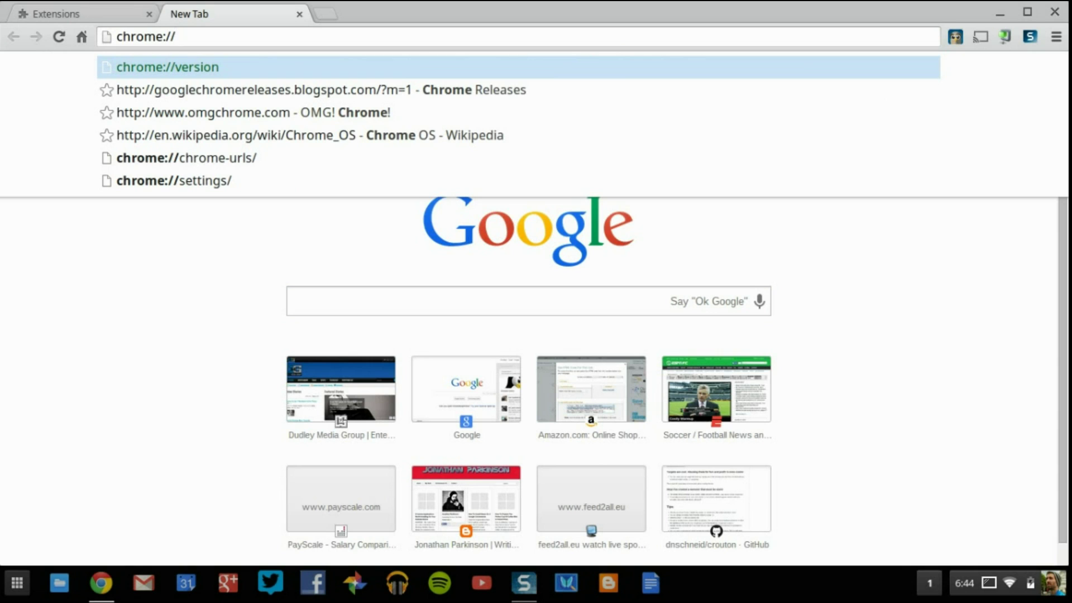
pyautogui.write('fla')
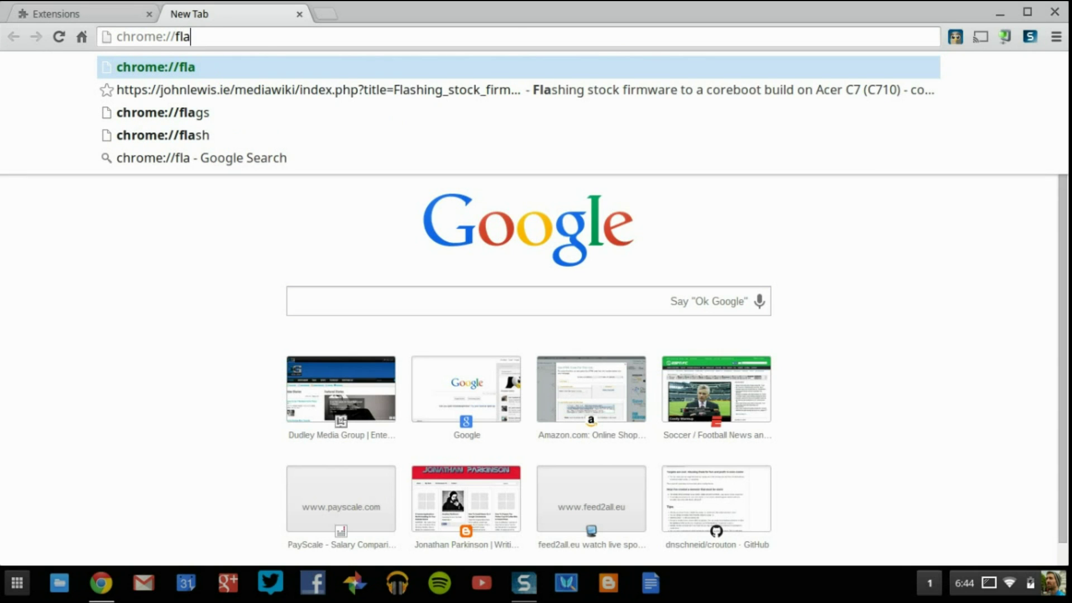
# Open chrome://flags from the suggestions and scroll through the list of experiments.
pyautogui.click(188, 114)
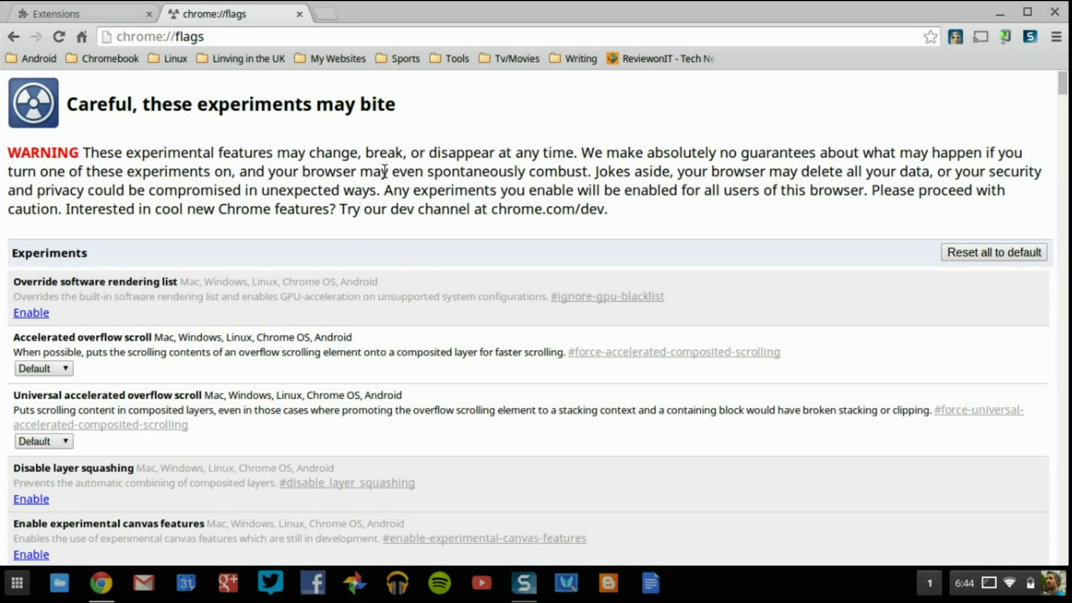
pyautogui.scroll(-10, 143, 338)
pyautogui.scroll(-5, 95, 341)
pyautogui.scroll(-10, 95, 340)
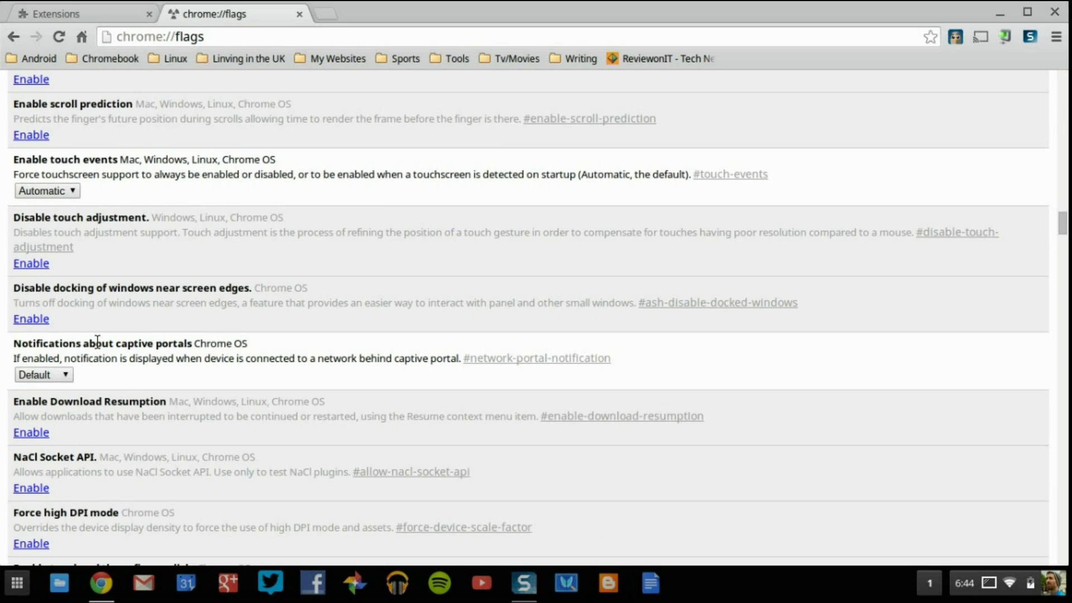
pyautogui.scroll(-10, 97, 341)
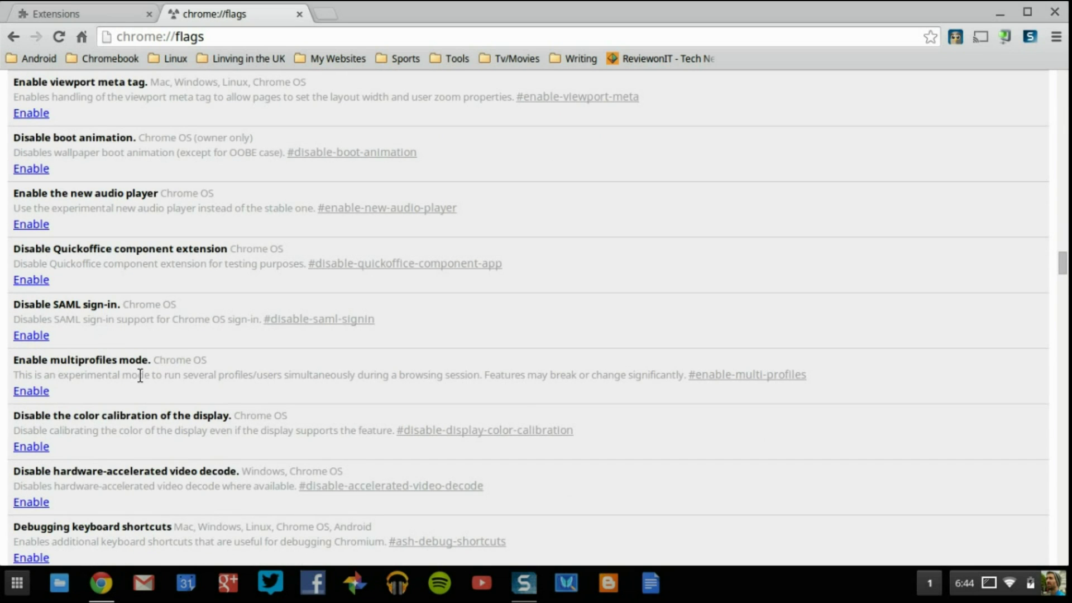
pyautogui.scroll(-5, 142, 375)
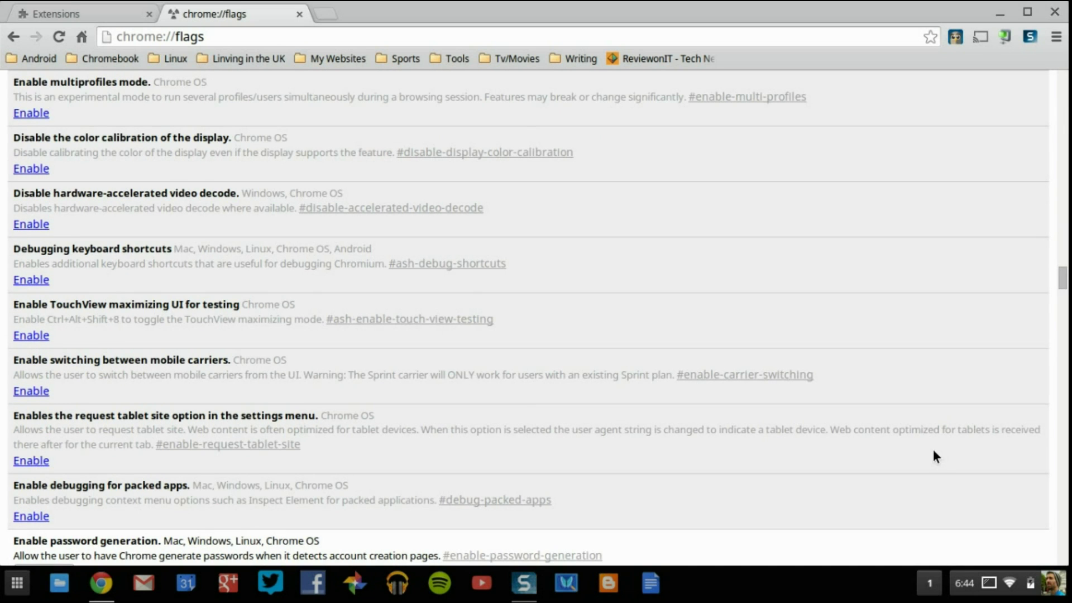
pyautogui.scroll(-9, 306, 281)
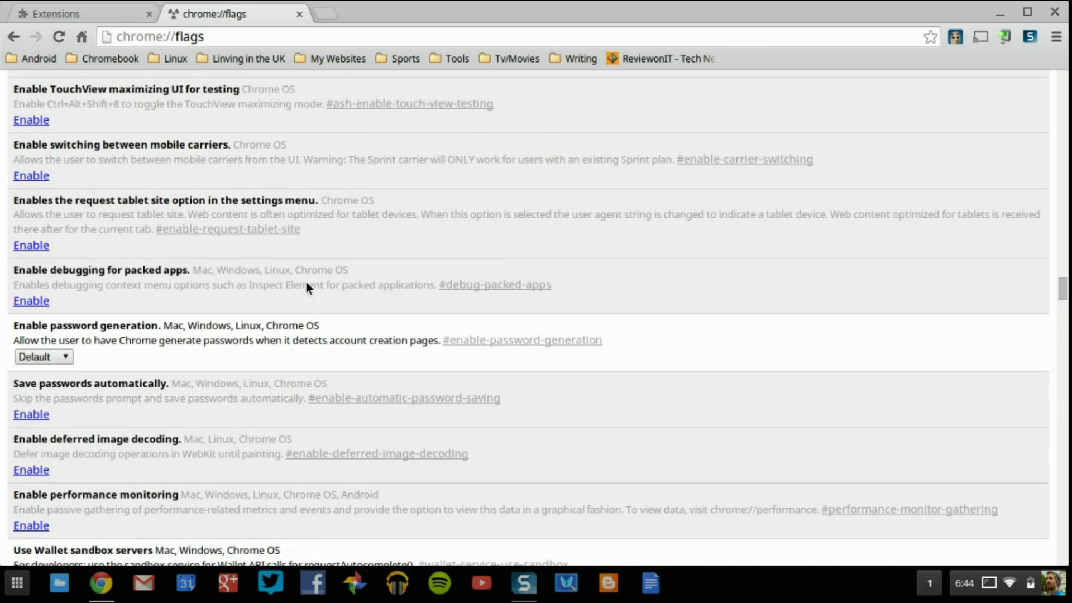
pyautogui.scroll(20, 233, 369)
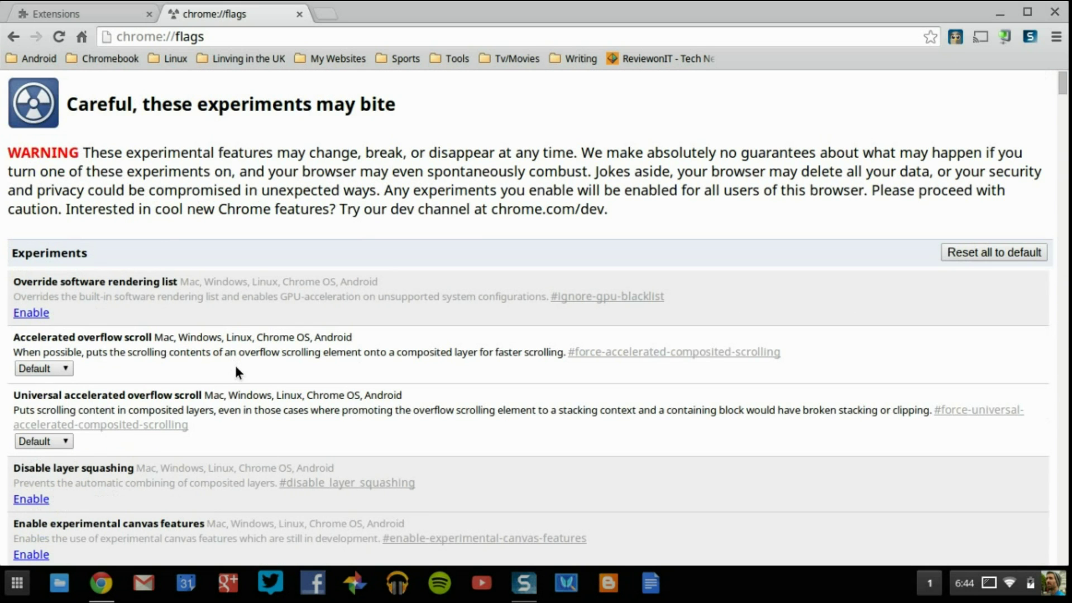
pyautogui.scroll(-5, 236, 368)
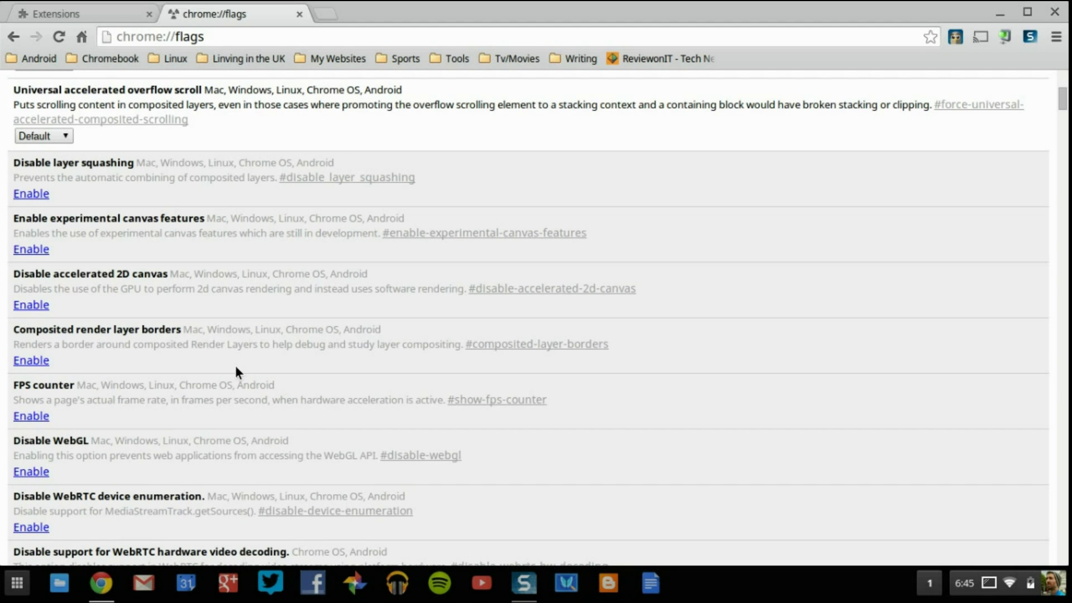
pyautogui.scroll(-7, 235, 367)
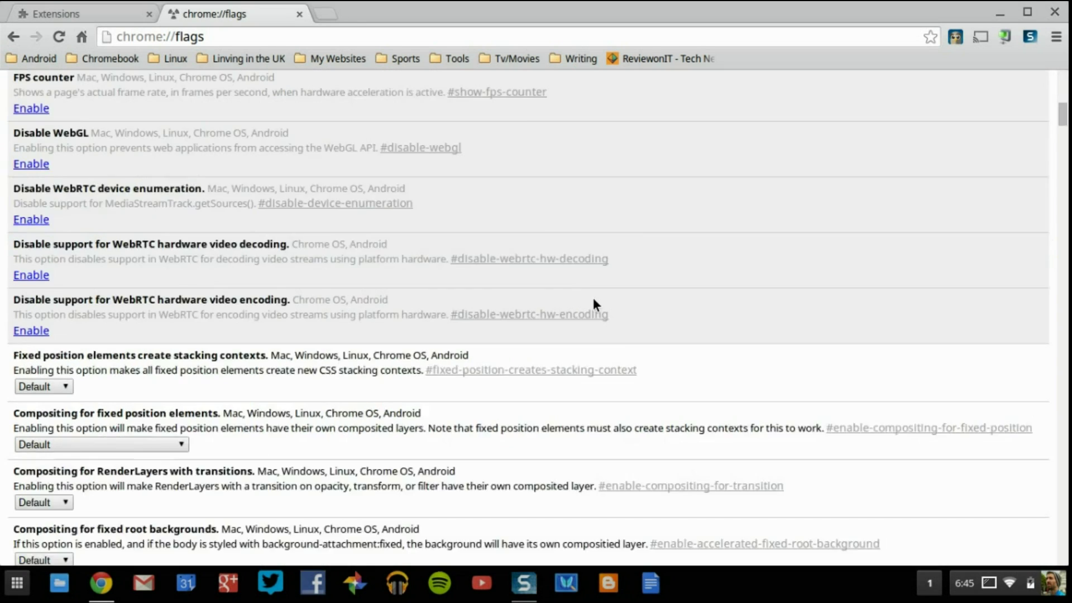
pyautogui.scroll(-10, 593, 302)
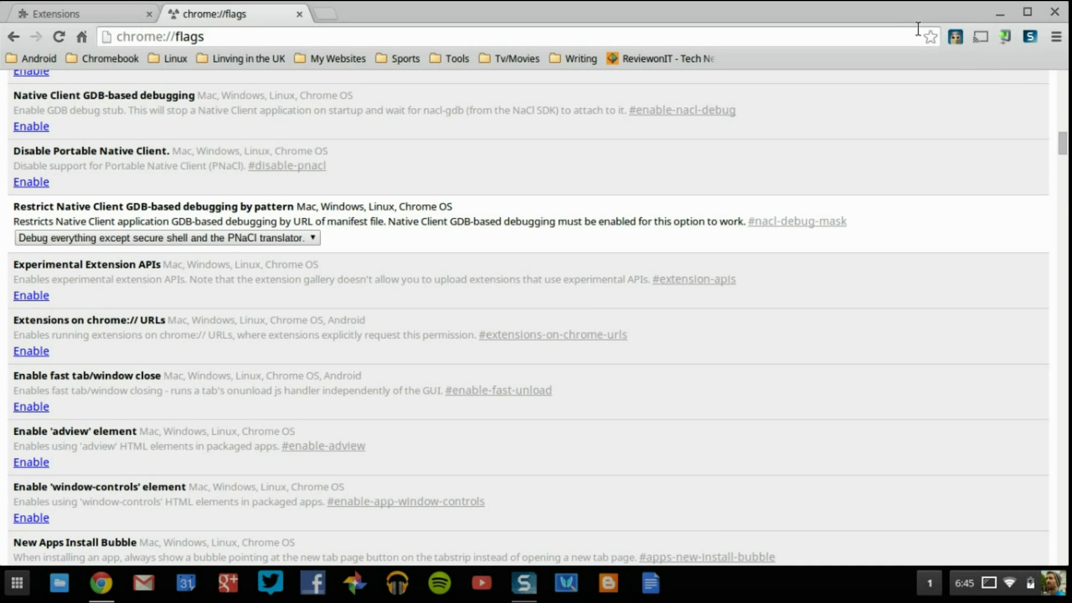
pyautogui.scroll(6, 255, 149)
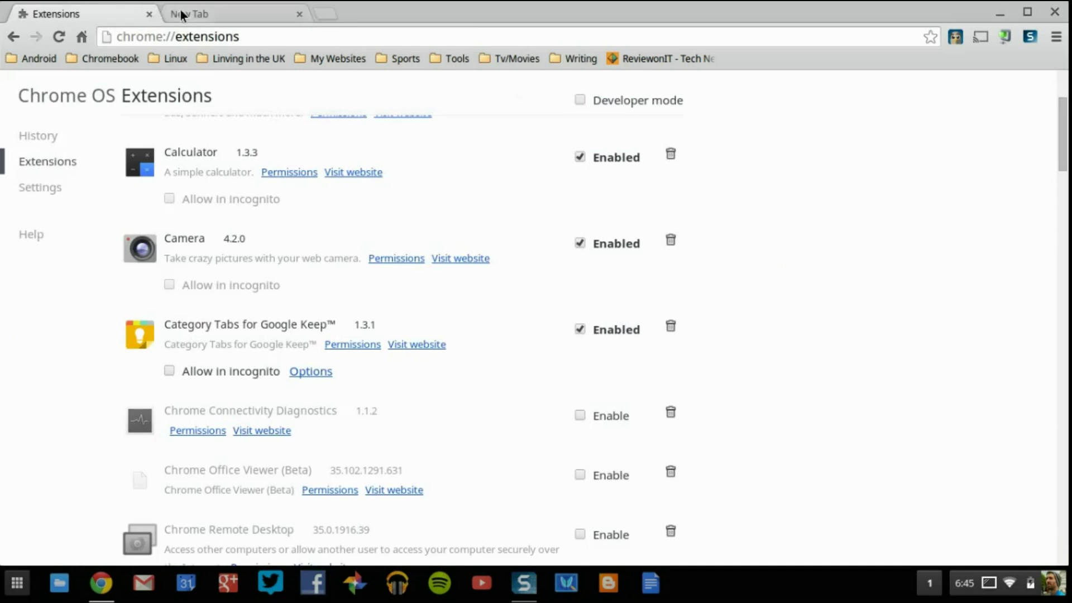
# Close the Extensions tab and focus the Google search box on the New Tab page.
pyautogui.click(149, 14)
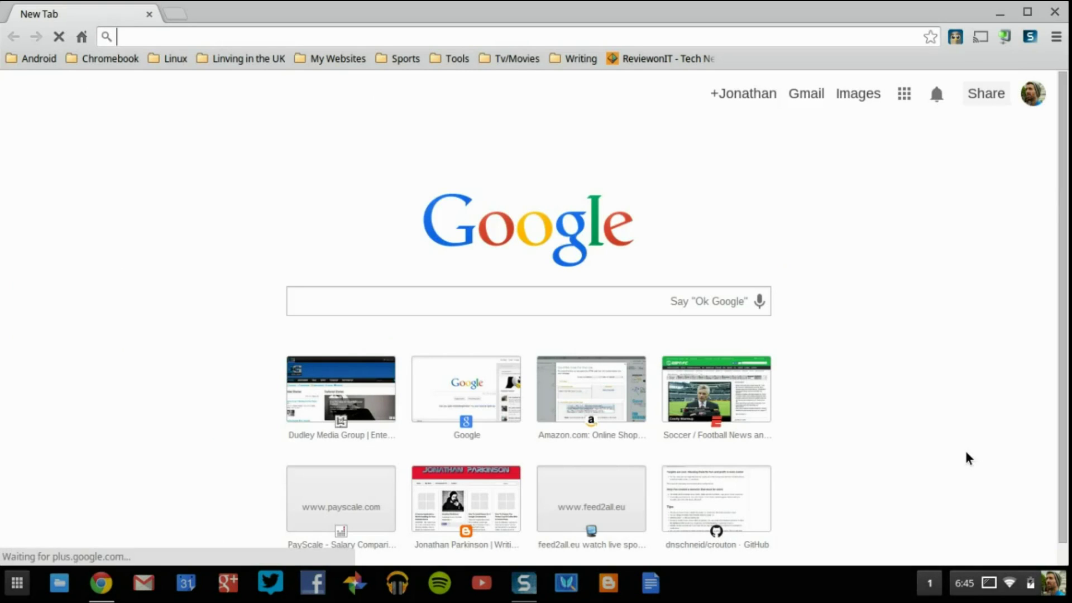
pyautogui.click(489, 307)
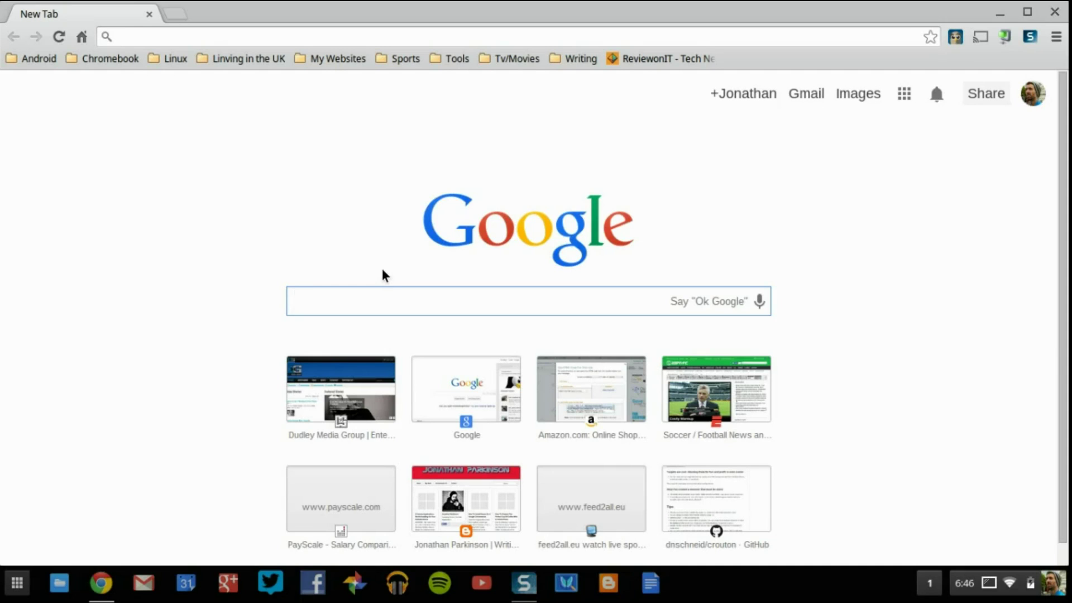
pyautogui.hotkey('alt', 'shift', 'i')
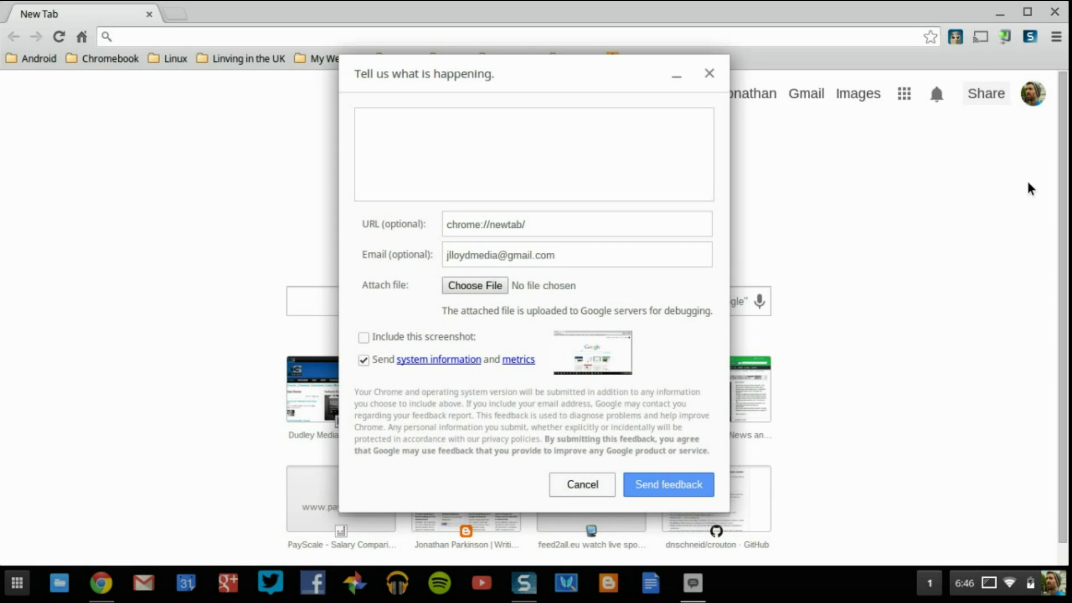
pyautogui.moveTo(612, 380)
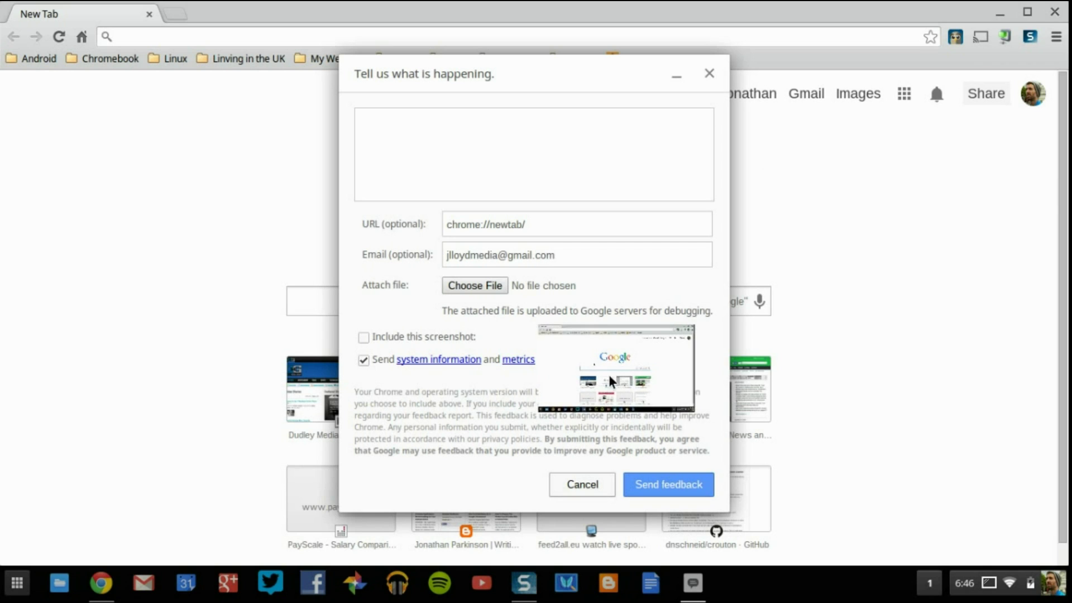
pyautogui.click(365, 338)
pyautogui.click(365, 339)
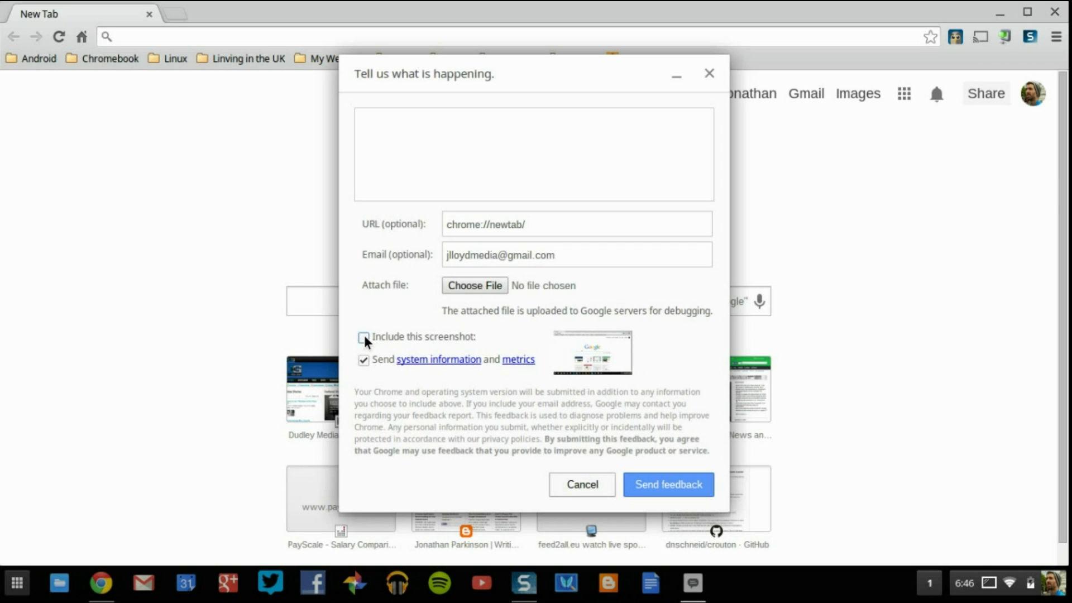
pyautogui.click(582, 486)
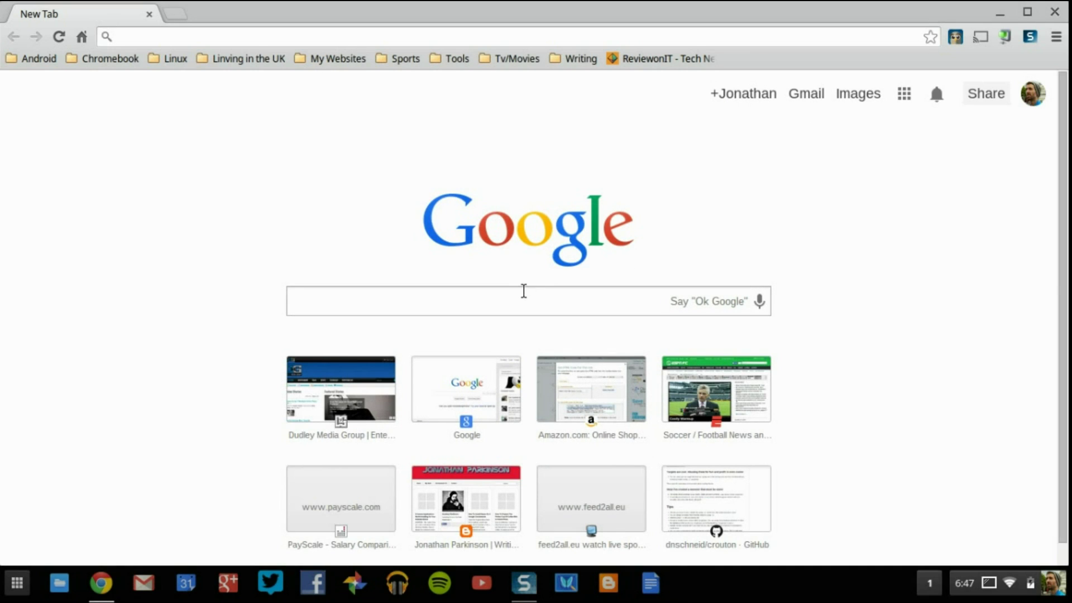
# Run the saved 'chromebook group' search from the Chromebook bookmarks and open Chromebook Central - Google Groups.
pyautogui.click(523, 291)
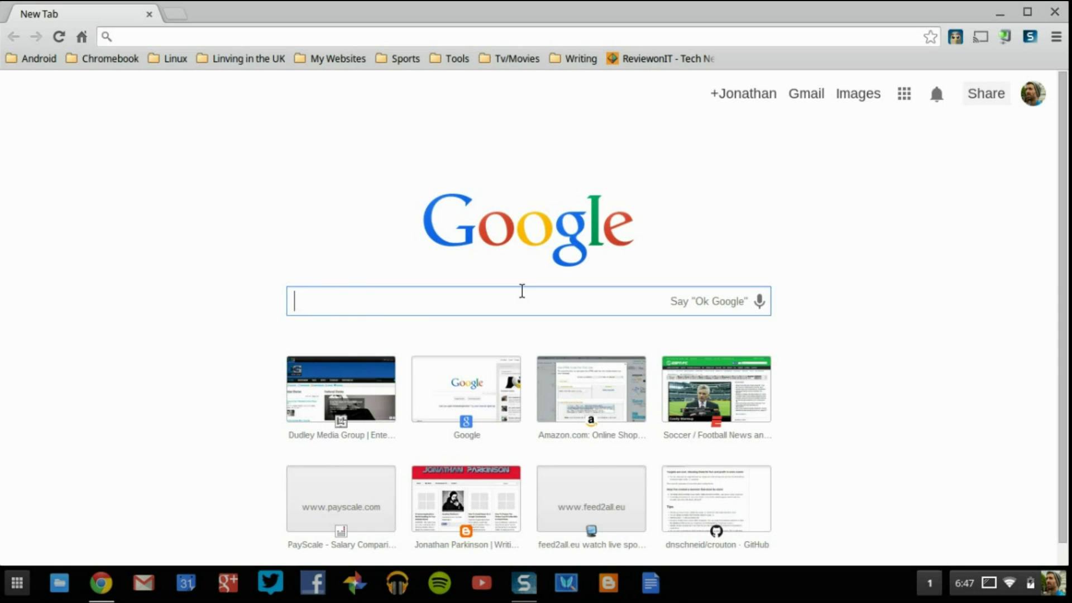
pyautogui.click(107, 58)
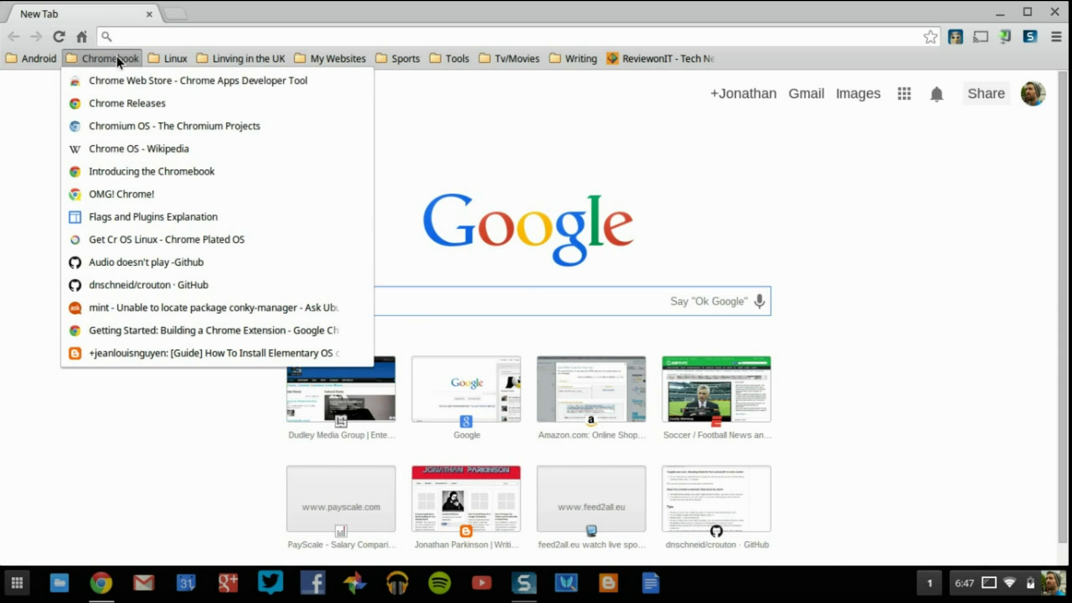
pyautogui.click(119, 76)
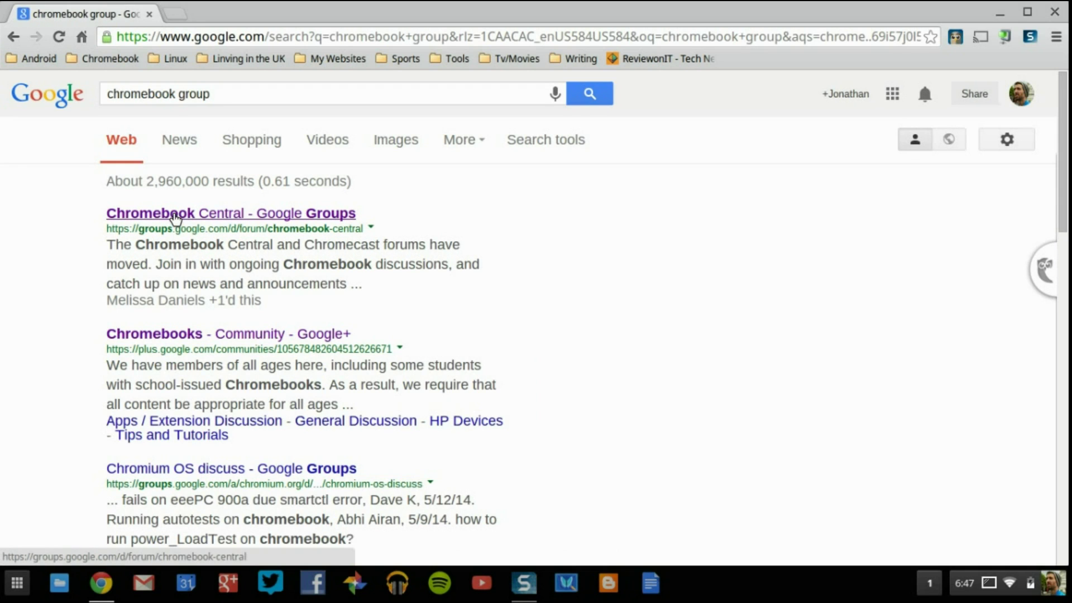
pyautogui.click(251, 164)
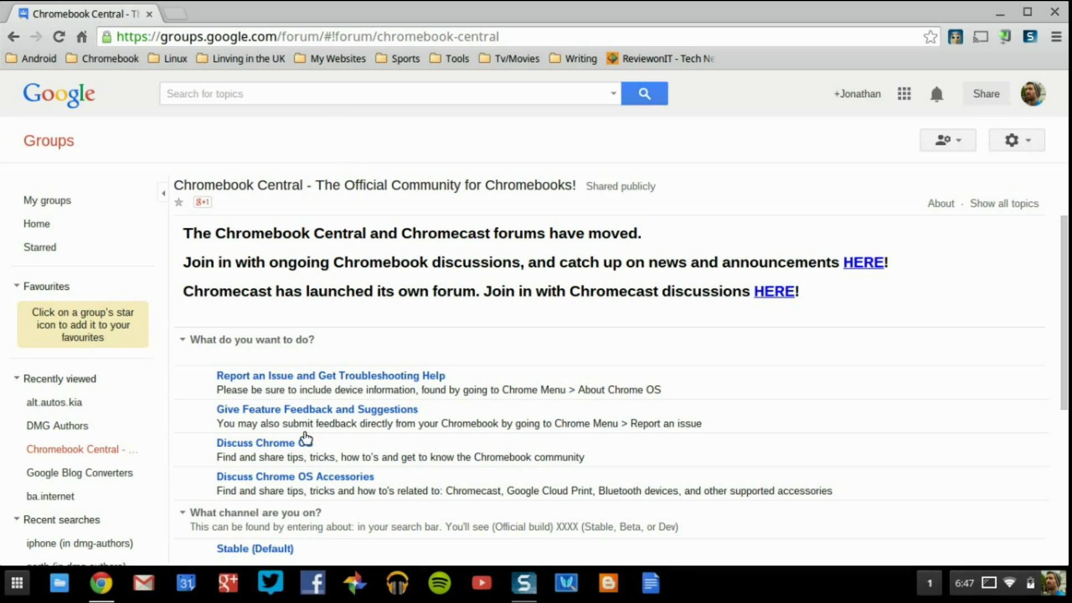
pyautogui.scroll(-5, 296, 419)
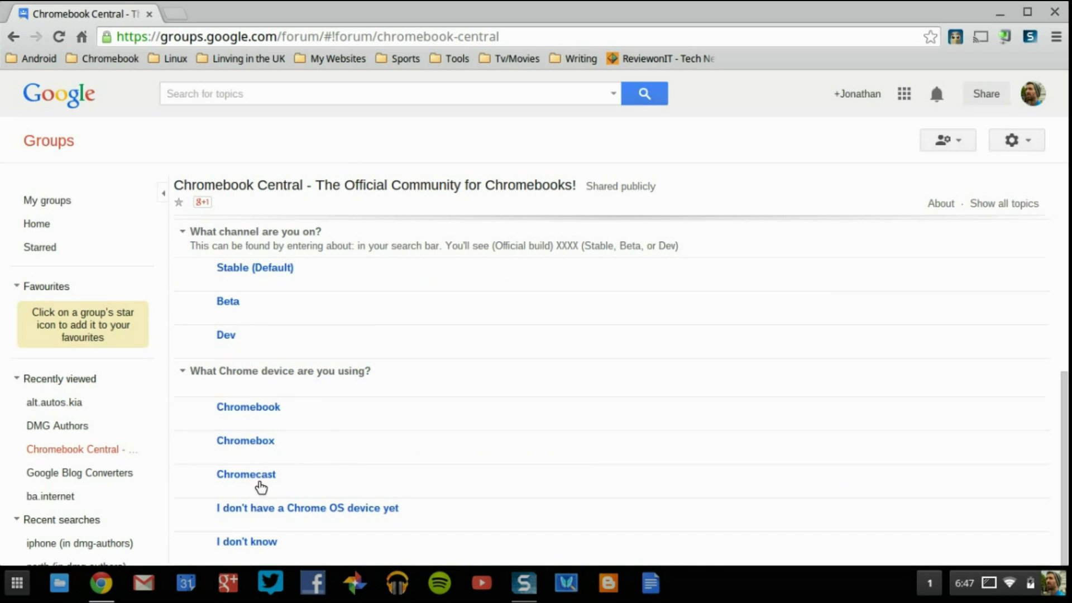
pyautogui.scroll(5, 333, 411)
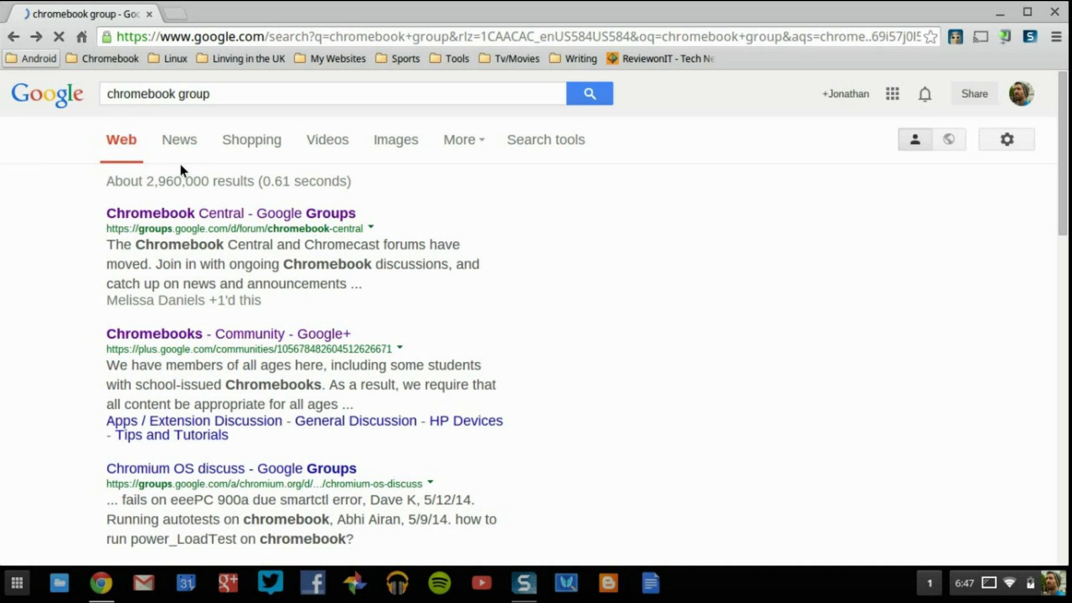
# Open the Chromebooks Google+ community, reload it, then close its tab.
pyautogui.click(246, 334)
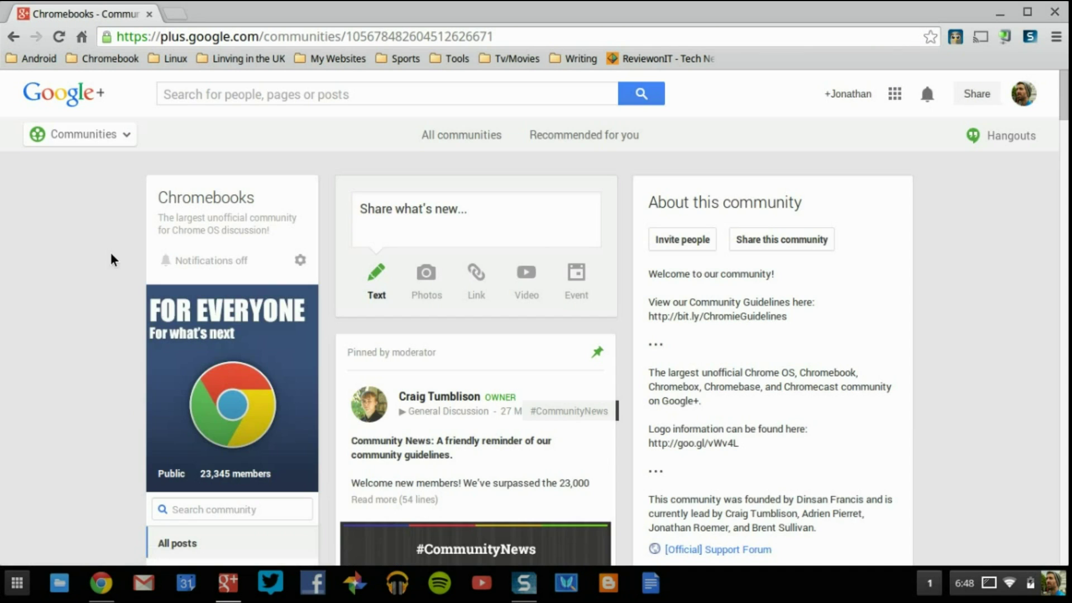
pyautogui.click(162, 12)
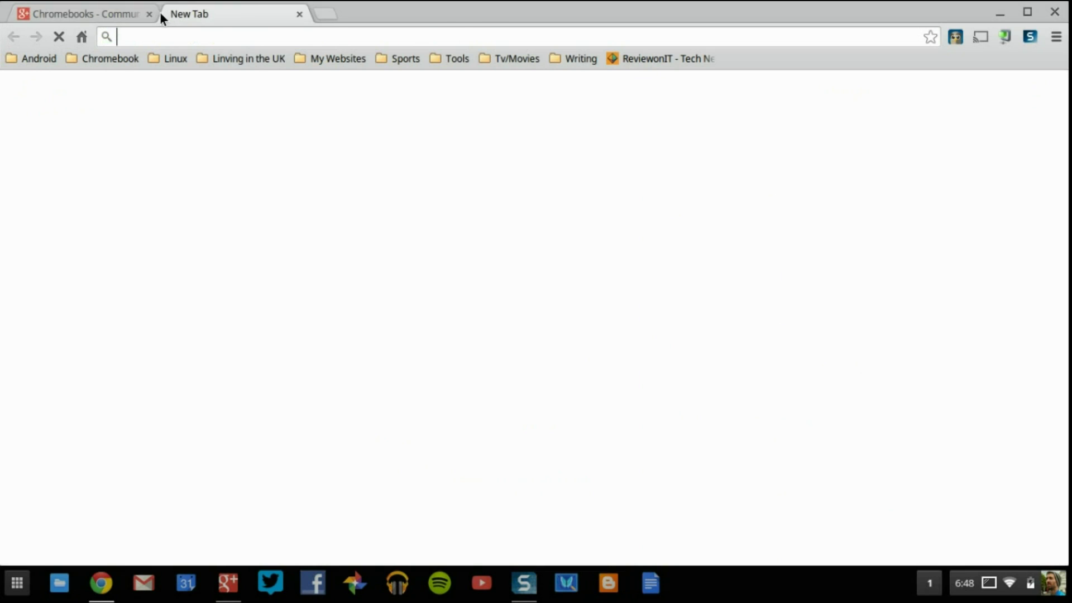
pyautogui.click(157, 14)
pyautogui.hotkey('ctrl', 'r')
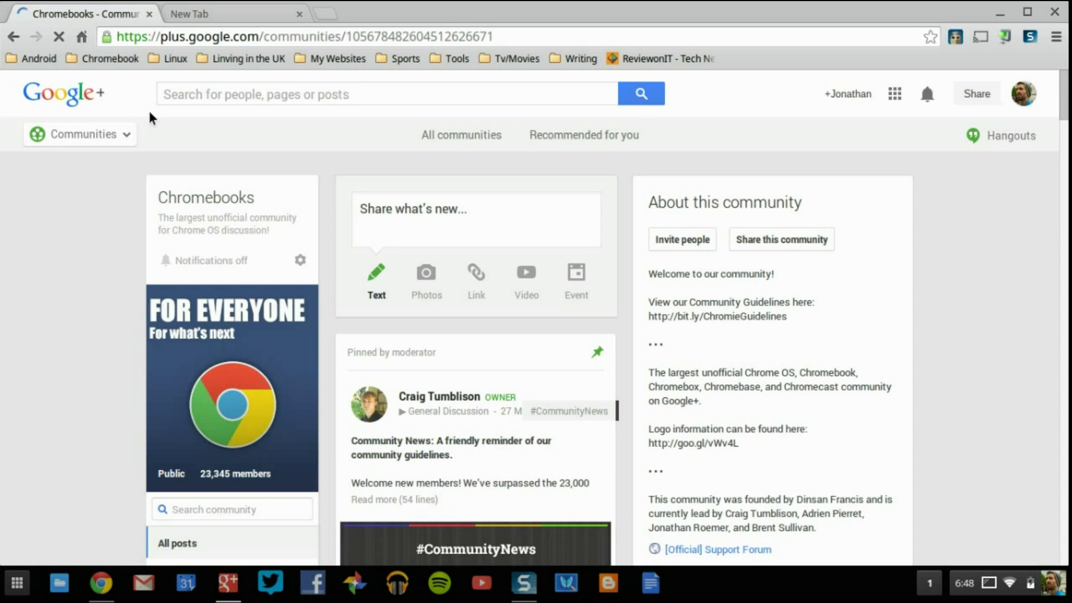
pyautogui.hotkey('ctrl', 'w')
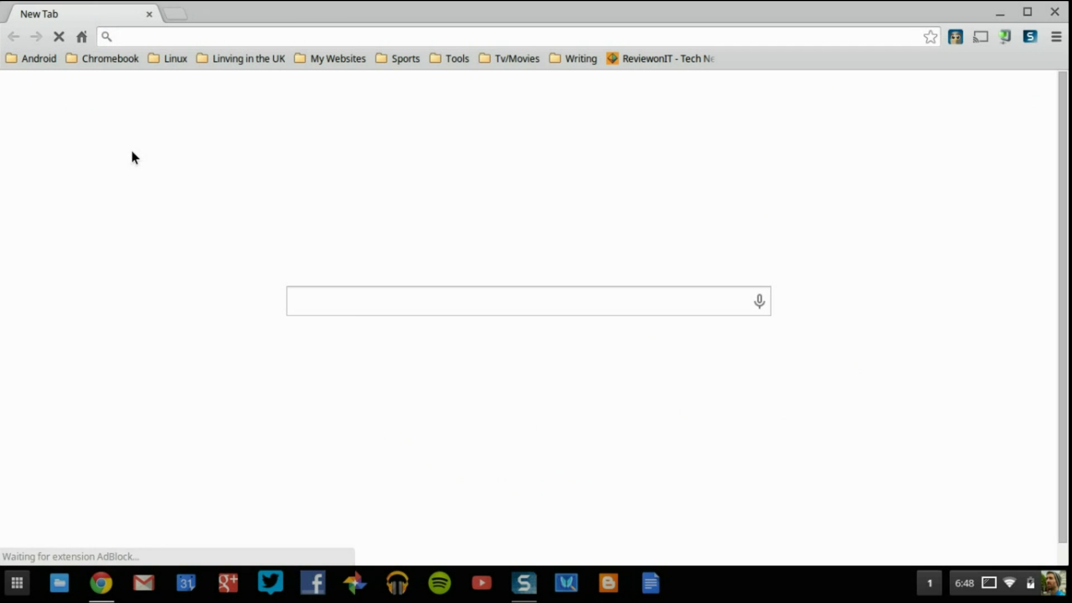